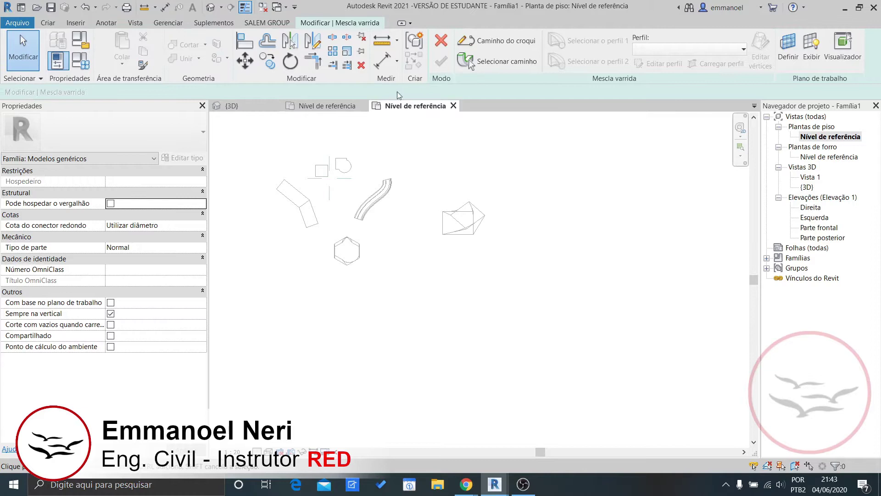
Cancel the swept blend in progress.
click(440, 41)
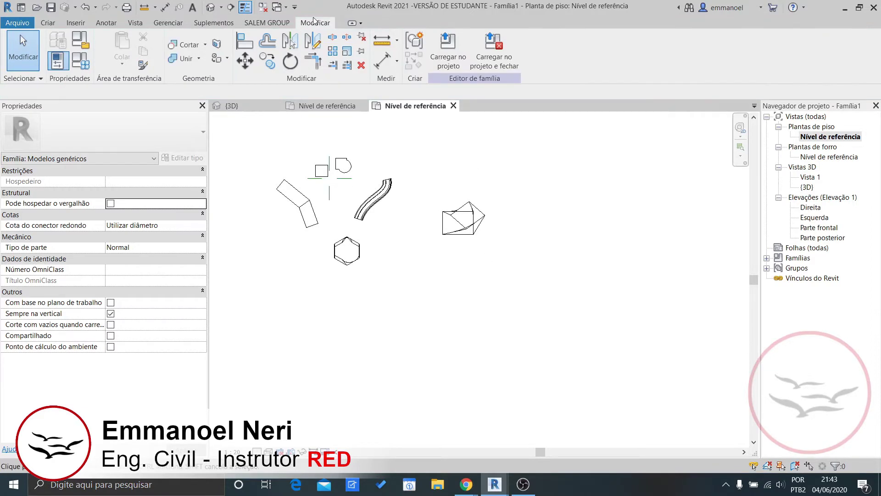
mouse_move(443, 264)
middle_down()
mouse_move(410, 250)
mouse_move(429, 231)
middle_up()
scroll(408, 249, down, 2)
scroll(429, 239, up, 1)
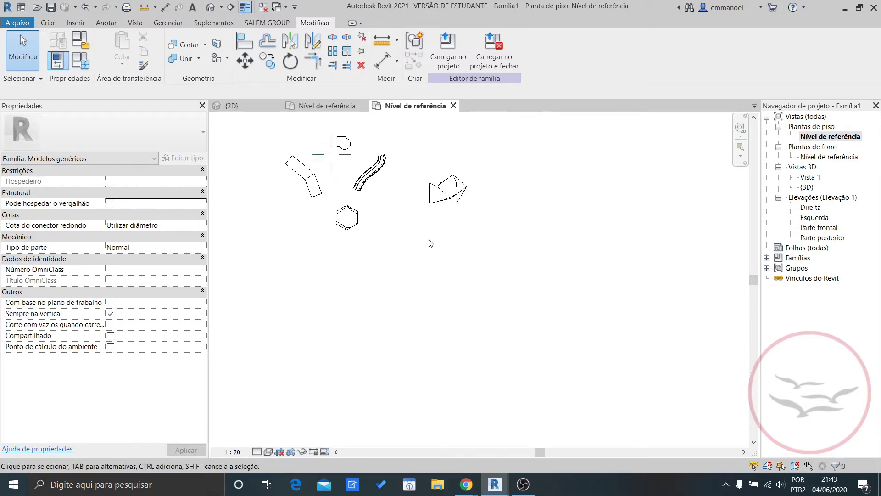
Start a swept blend and sketch its path below the existing forms as a partial ellipse with half-axes of about 7350 and 3700.
click(49, 24)
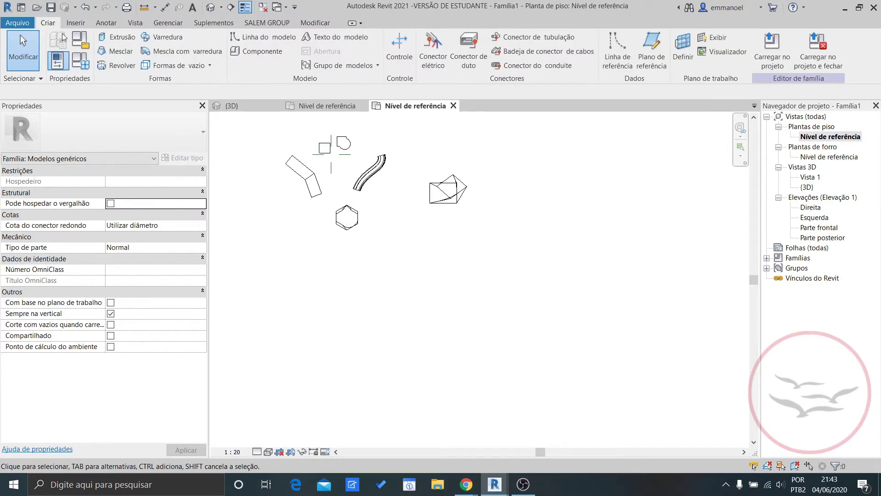
click(165, 51)
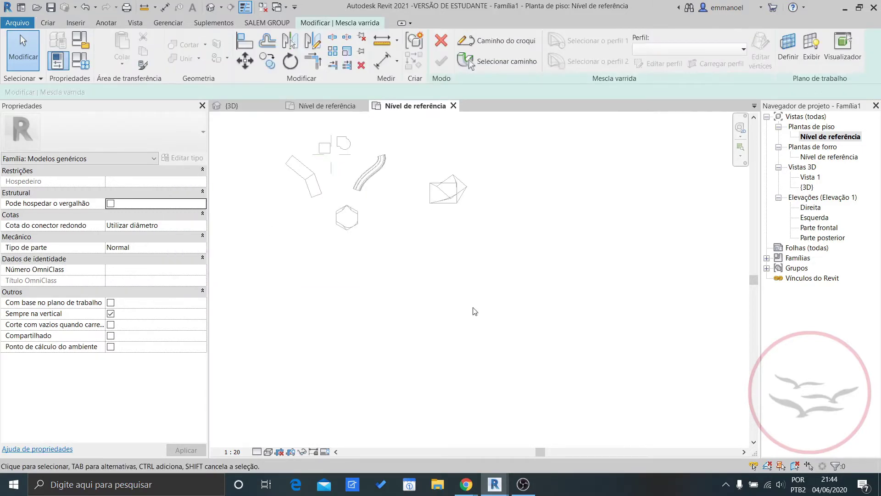
middle_drag(505, 136, 492, 149)
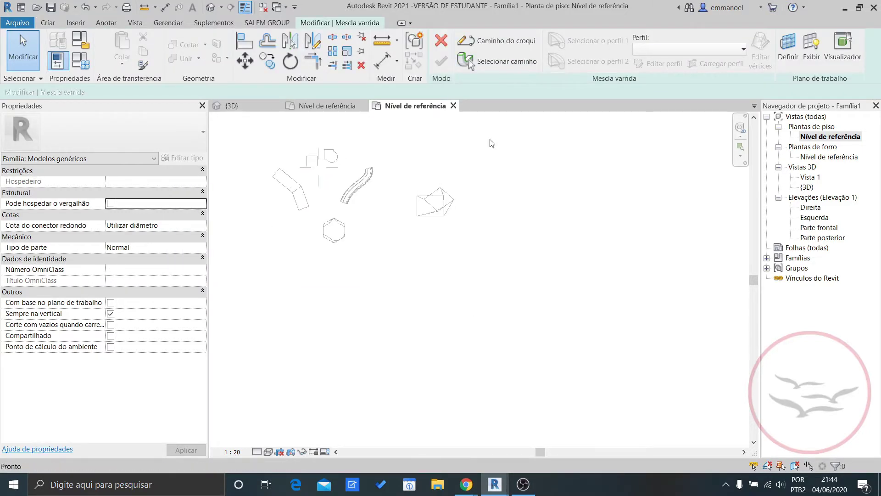
click(501, 45)
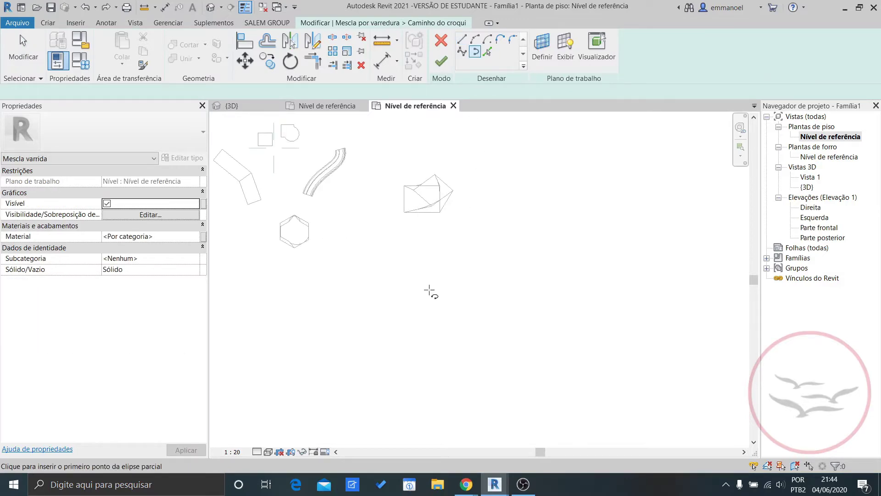
click(397, 272)
click(575, 326)
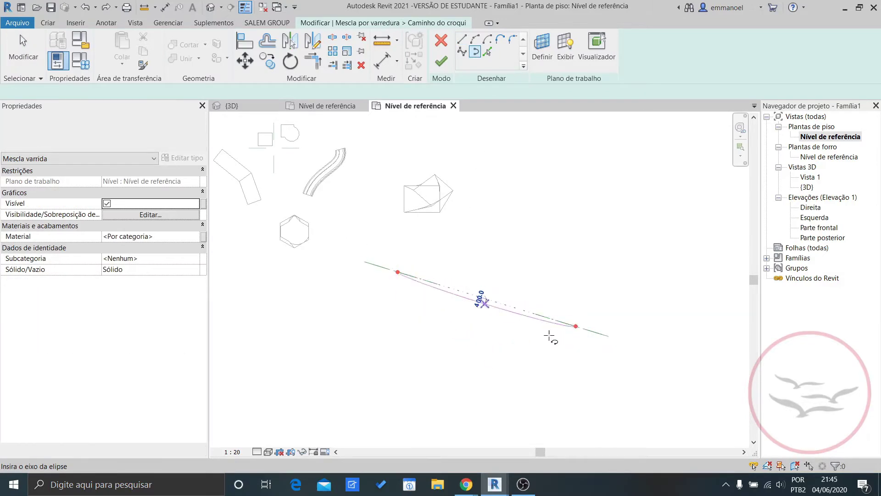
click(502, 350)
scroll(515, 309, up, 1)
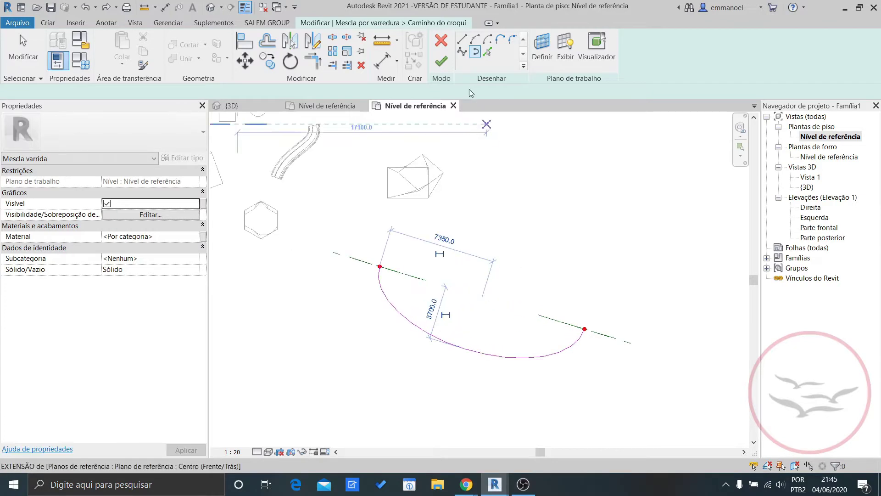
click(442, 62)
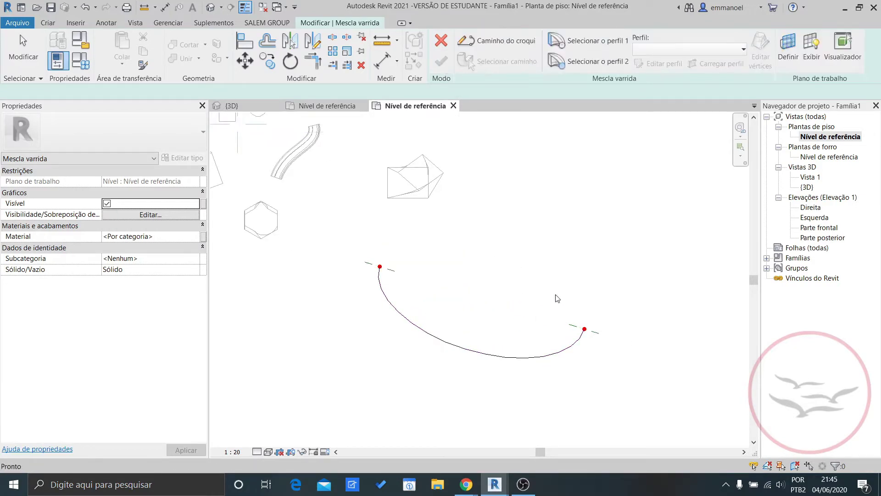
Assign the loaded PERFIL EM C profile to profile 1 of the swept blend.
click(599, 44)
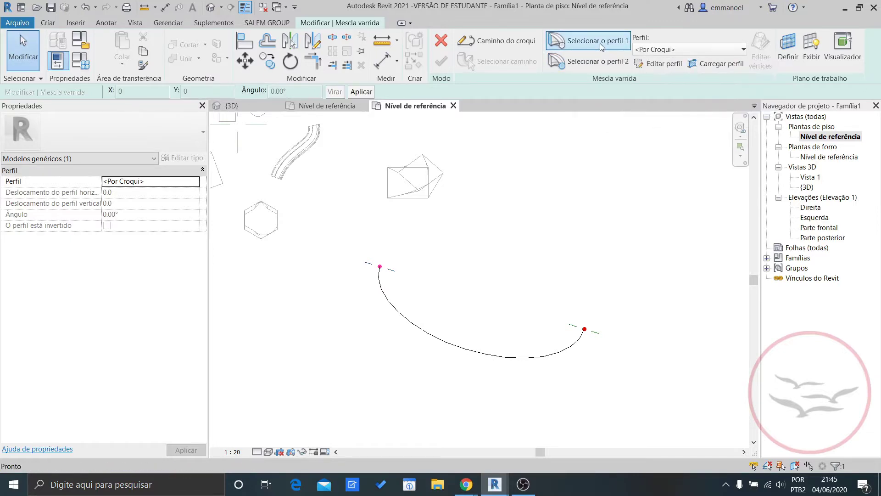
click(685, 51)
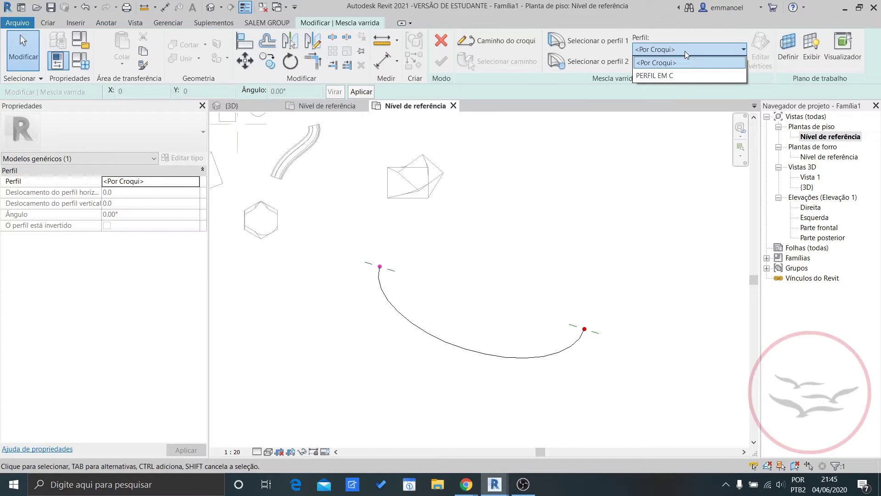
click(678, 76)
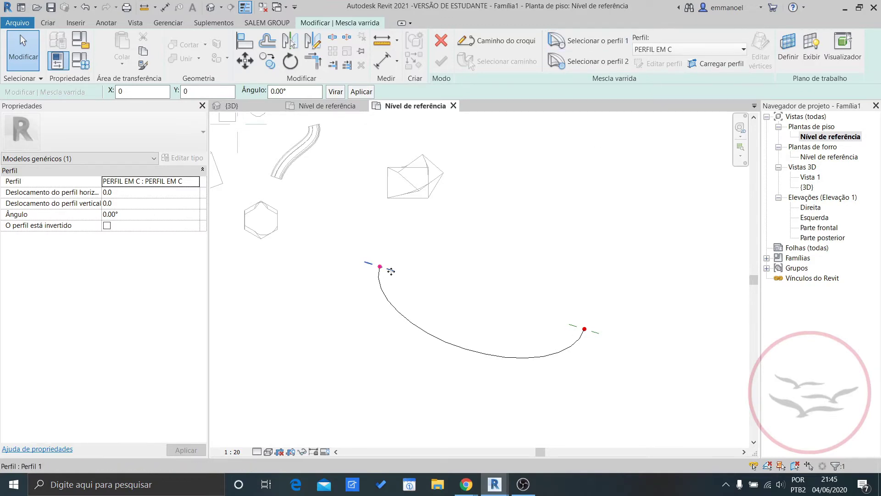
middle_drag(403, 279, 423, 258)
scroll(409, 245, up, 2)
scroll(408, 260, down, 2)
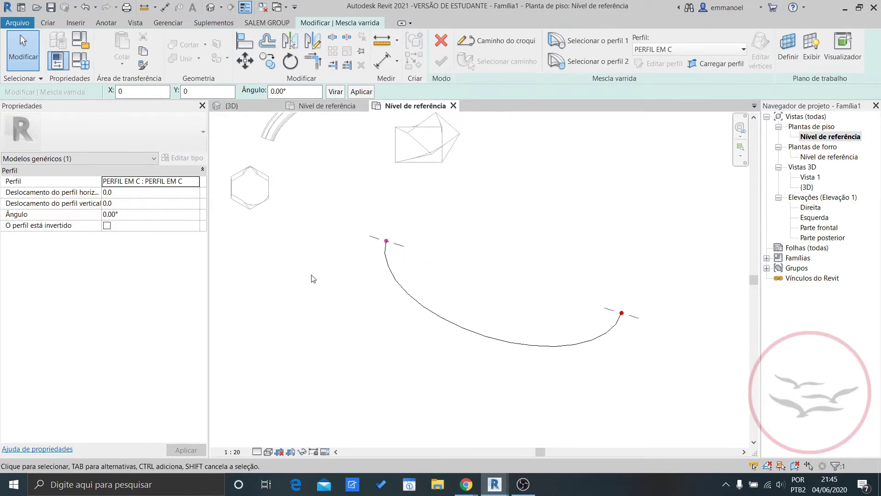
middle_drag(472, 274, 449, 265)
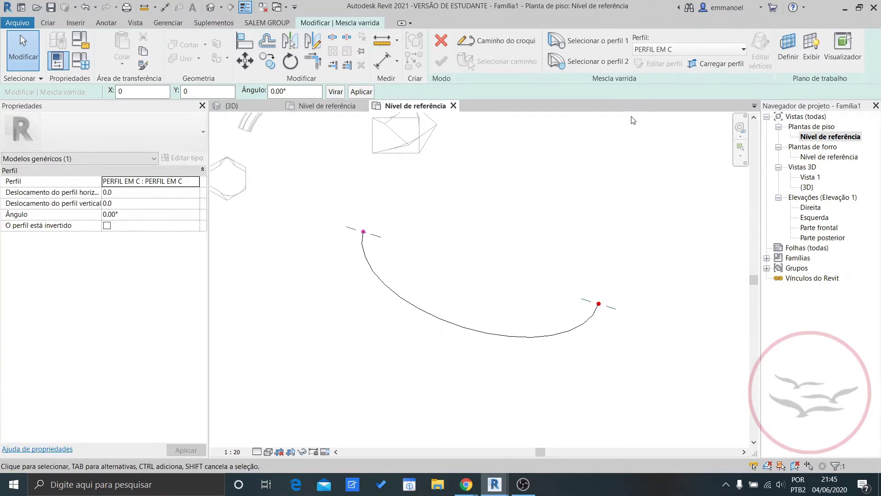
Edit profile 2 by sketch, opening the work plane viewer (Visualizador do plano de trabalho) as the sketching view.
click(595, 64)
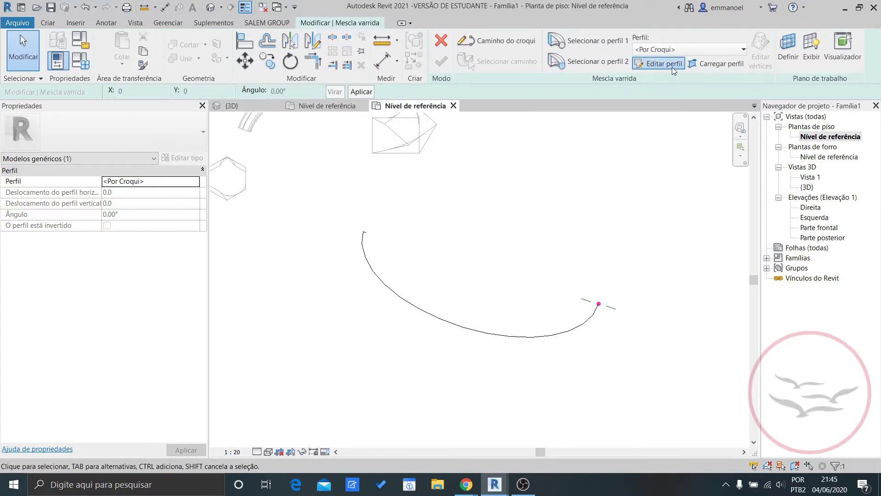
click(672, 67)
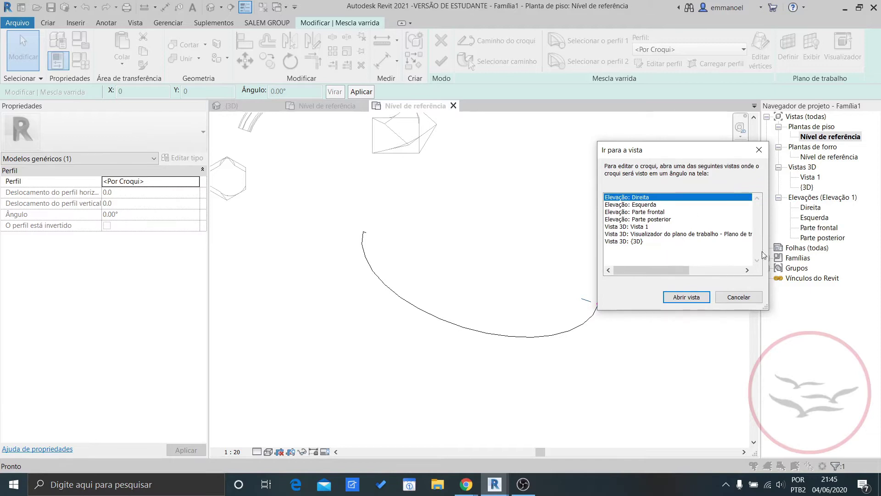
drag(767, 279, 879, 280)
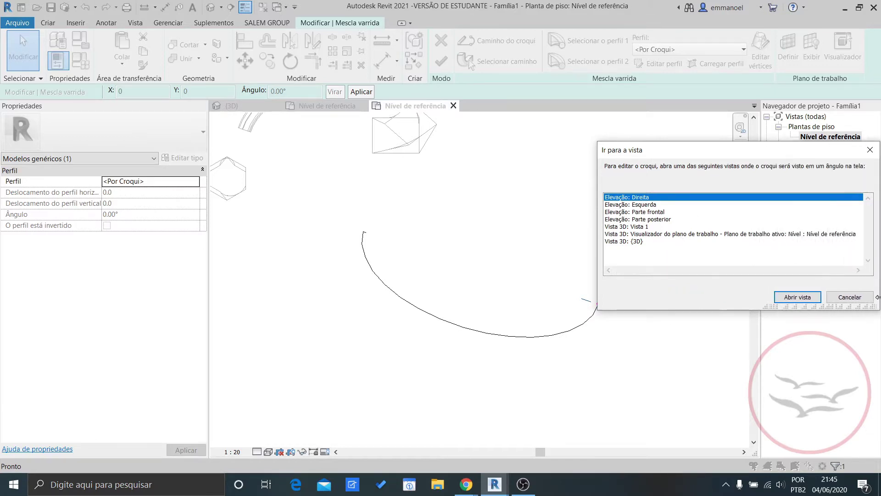
drag(768, 151, 733, 135)
click(624, 220)
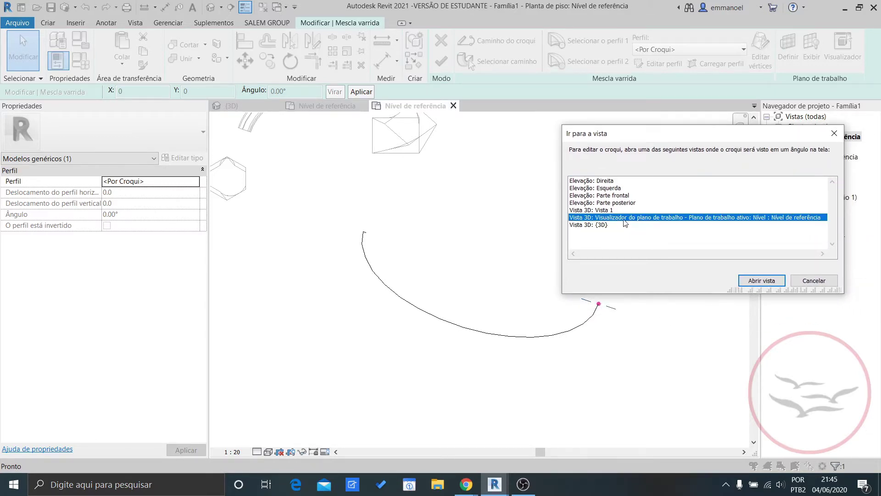
click(759, 280)
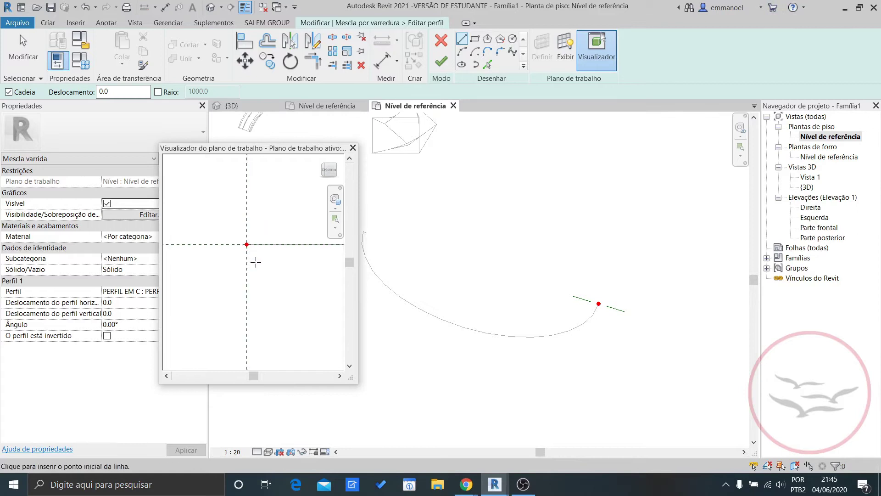
Draw a circle of about 90 radius centred on the path's end point as profile 2 and finish the profile sketch.
click(512, 38)
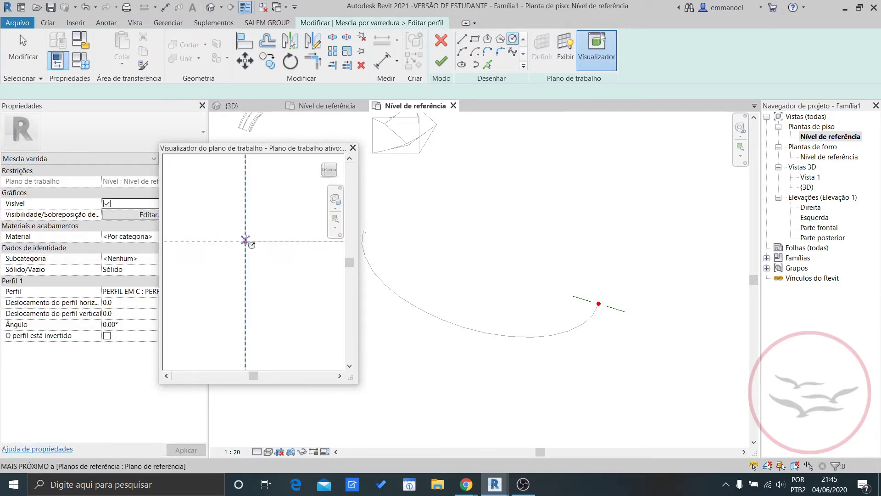
click(245, 241)
click(276, 243)
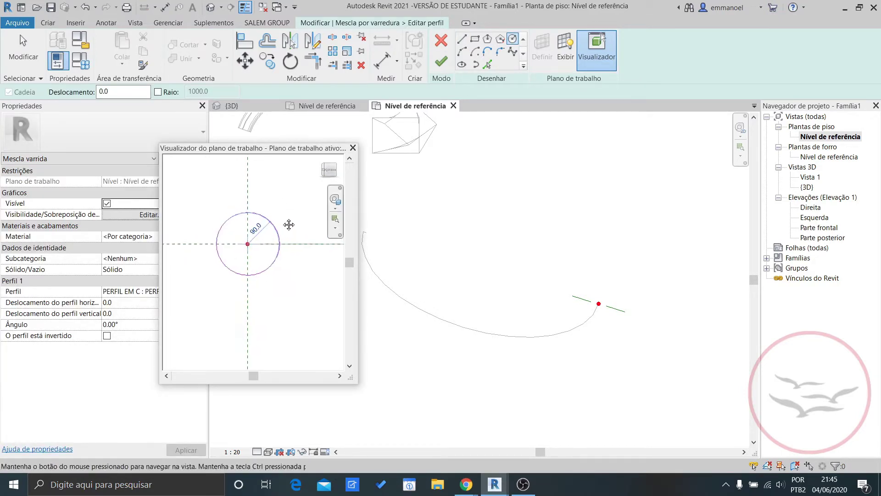
click(442, 64)
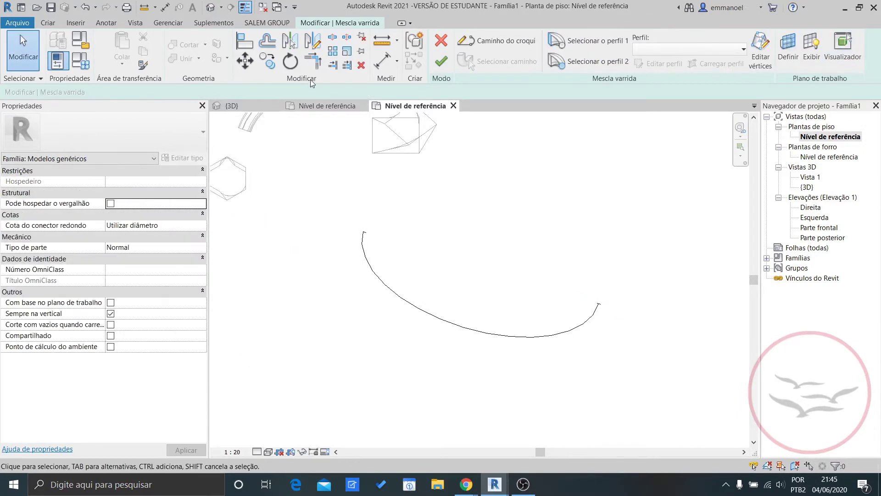
Check both profiles along the path in the 3D view and finish the swept blend.
click(210, 7)
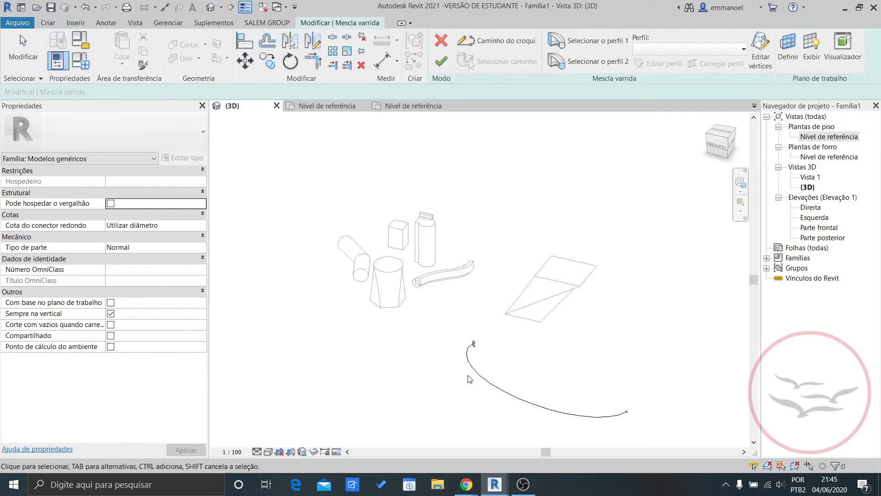
scroll(411, 273, up, 8)
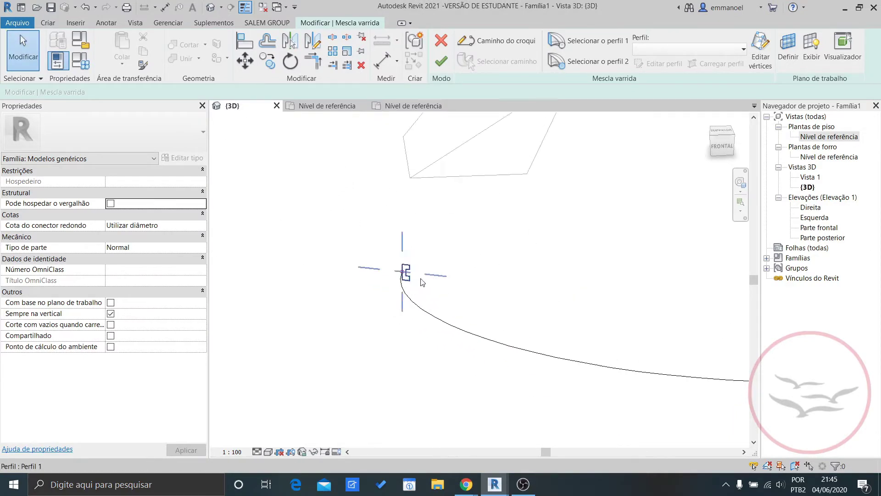
scroll(406, 314, down, 6)
mouse_move(514, 340)
middle_down()
mouse_move(352, 299)
mouse_move(364, 324)
mouse_move(512, 299)
mouse_move(519, 310)
mouse_move(450, 307)
middle_up()
scroll(452, 317, up, 2)
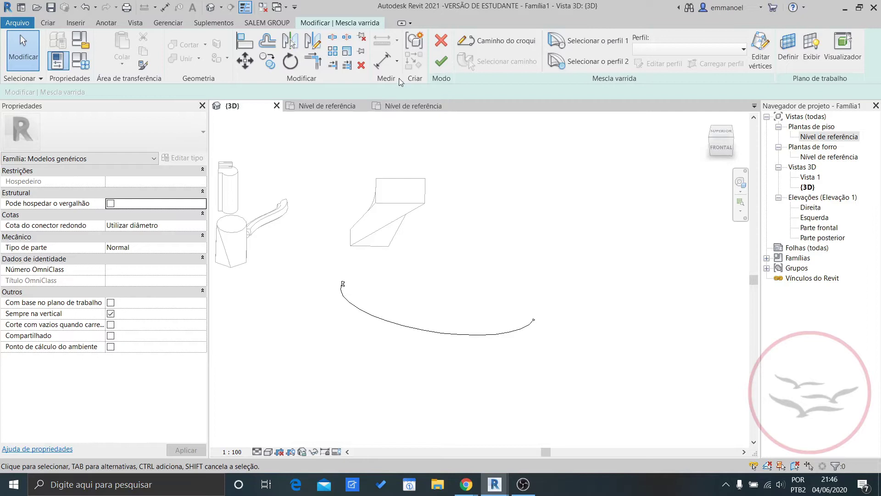
click(436, 64)
Examine the finished swept blend in 3D from the circular end to the C-profile end.
shift+middle_drag(436, 64, 378, 356)
click(378, 352)
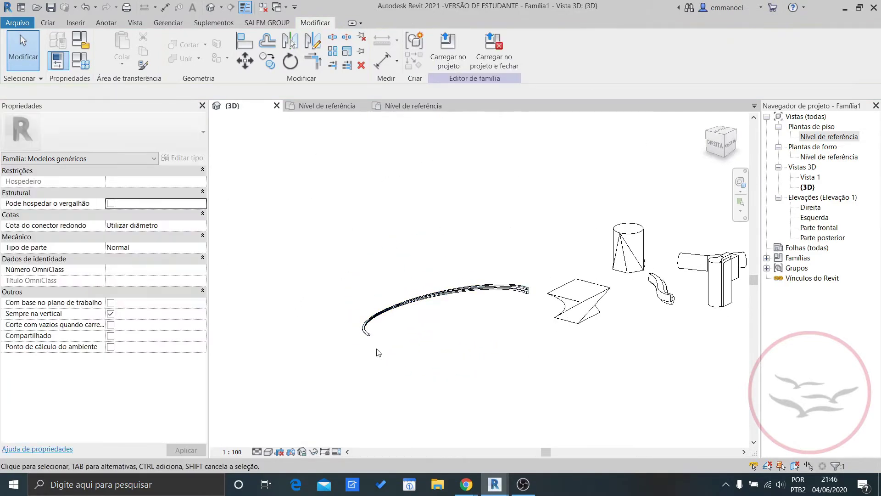
scroll(373, 340, up, 5)
shift+middle_drag(371, 318, 509, 281)
middle_drag(657, 299, 381, 281)
scroll(481, 275, up, 3)
scroll(520, 272, down, 5)
scroll(505, 294, down, 3)
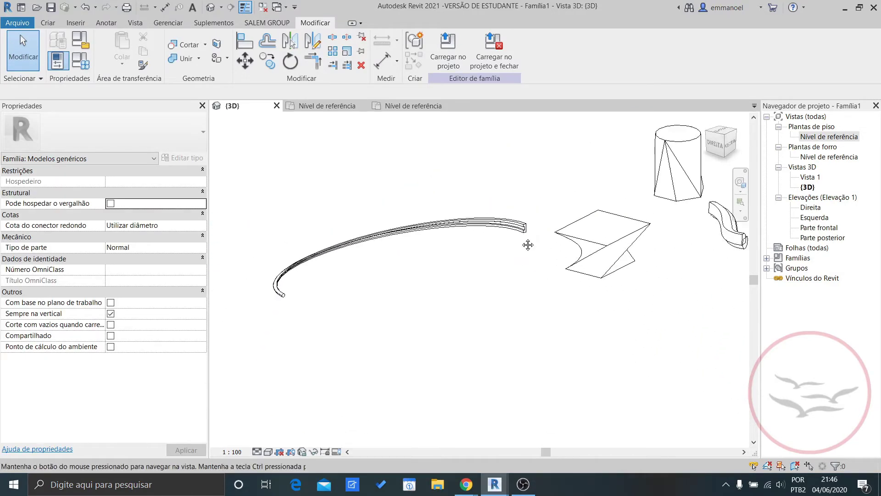
Open the swept blend for editing, examine its top vertex controls near the circular end, and finish the edit.
click(516, 225)
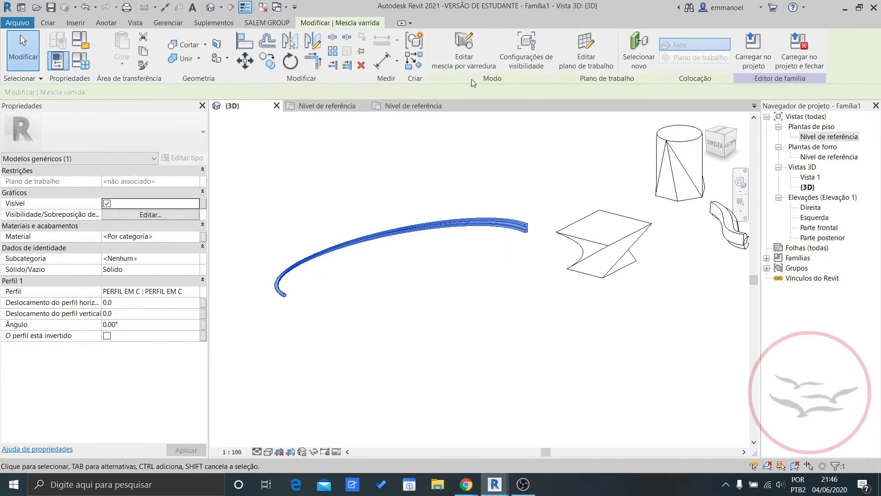
click(478, 54)
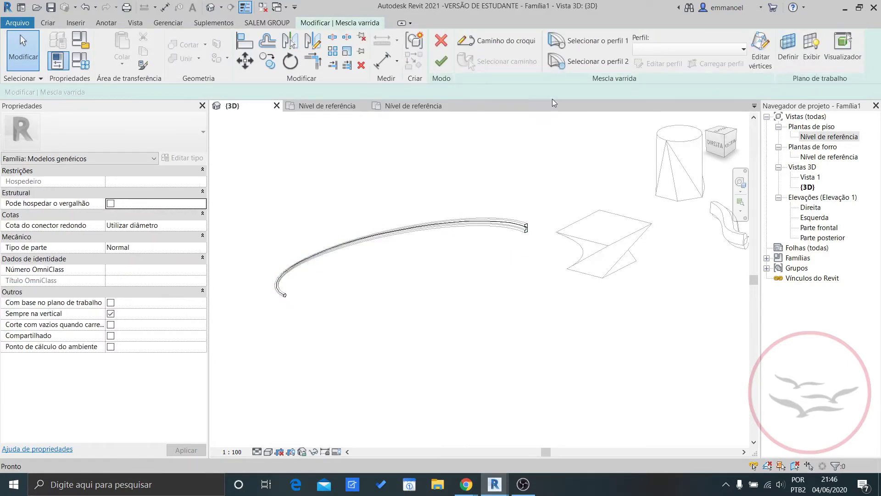
click(760, 50)
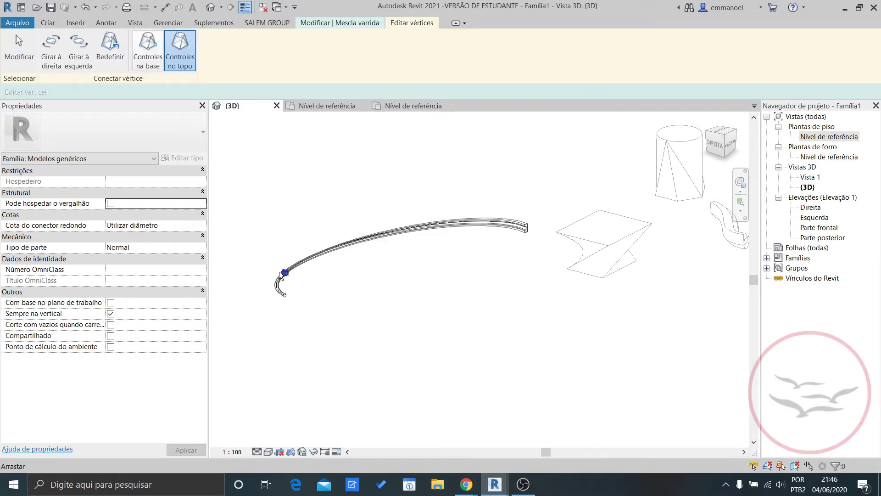
scroll(286, 277, up, 5)
click(315, 243)
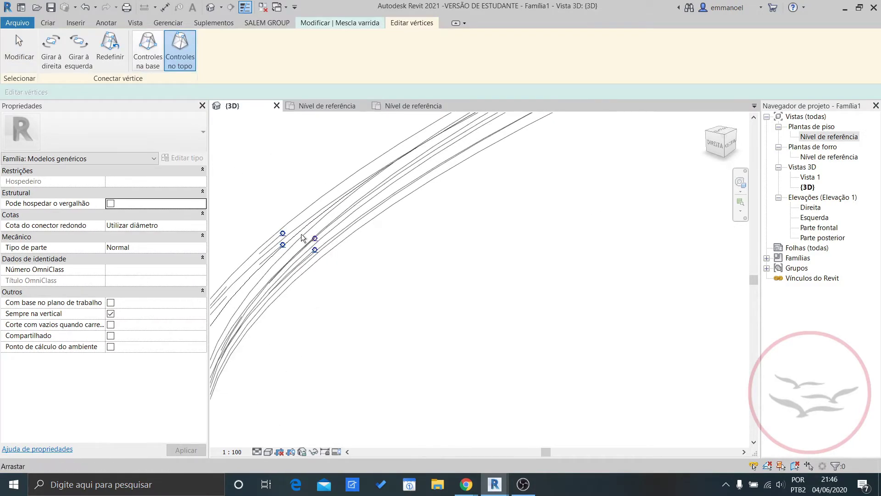
scroll(321, 265, down, 3)
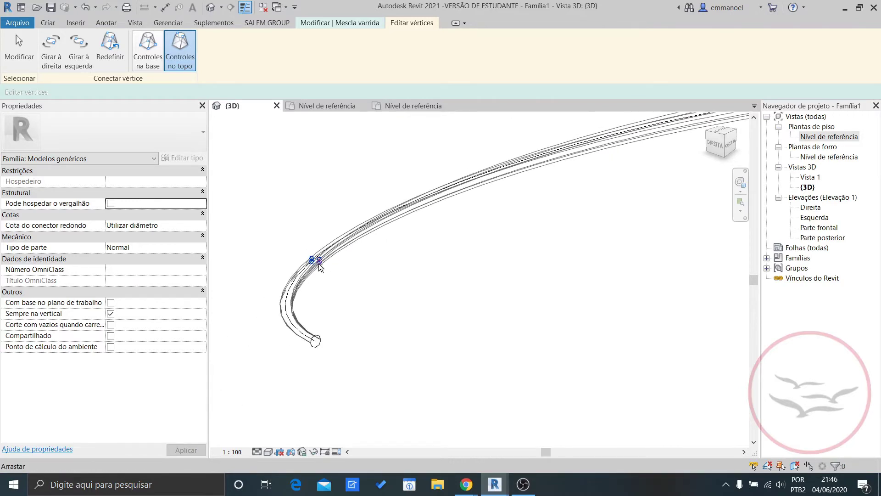
scroll(315, 262, down, 1)
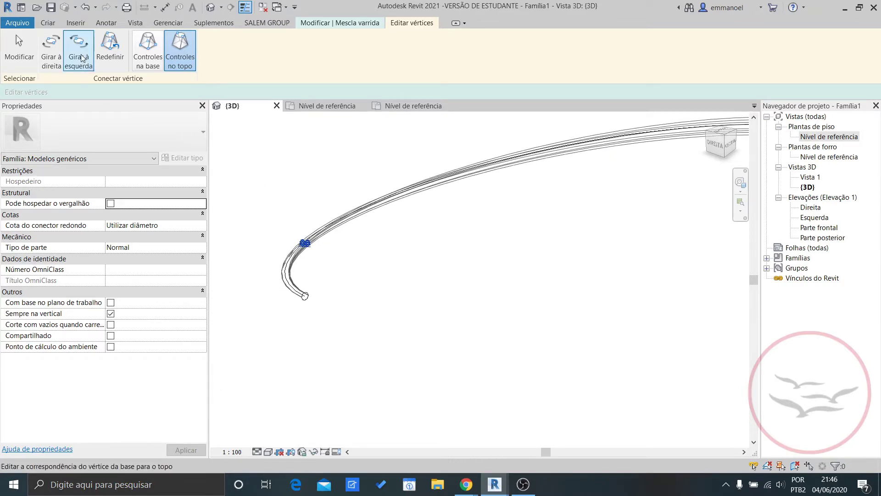
scroll(354, 285, down, 2)
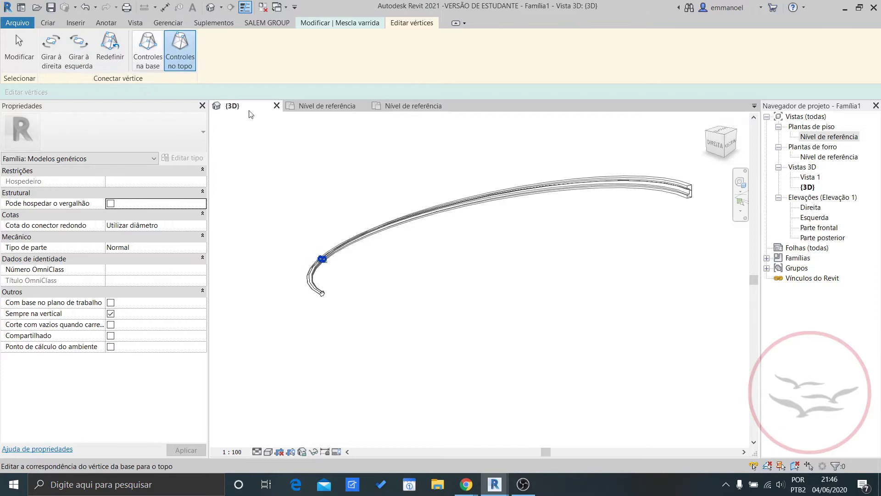
click(375, 24)
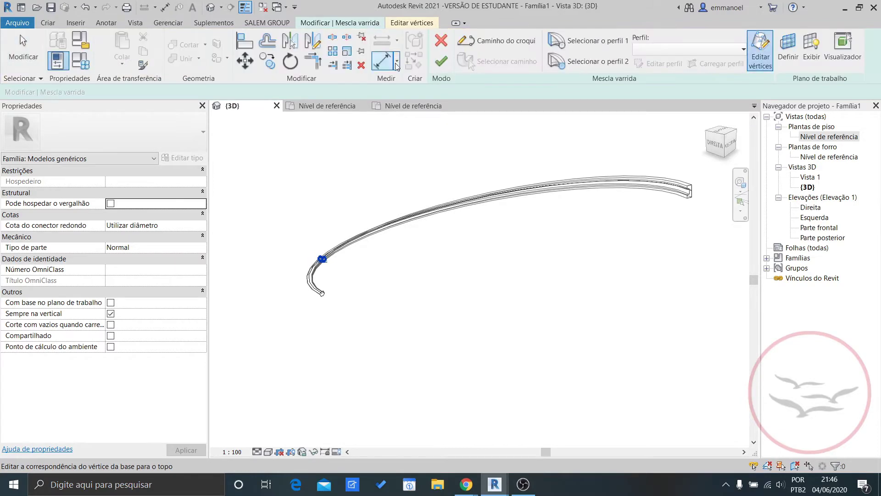
click(435, 66)
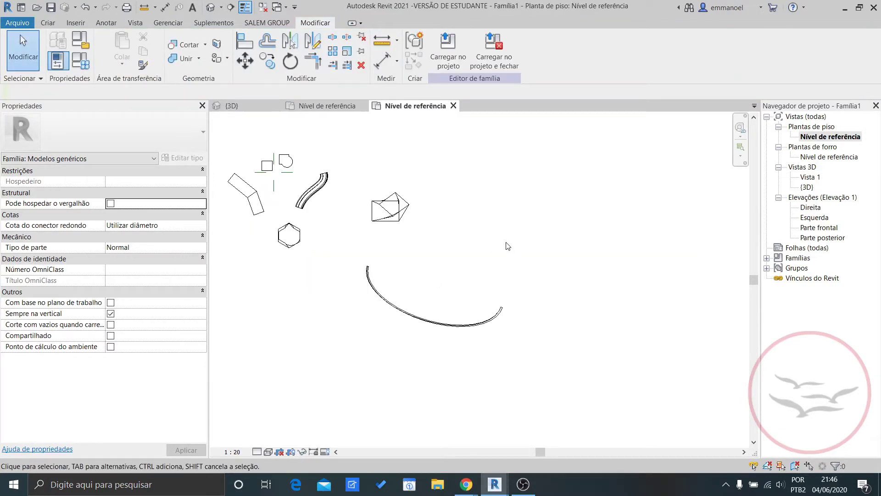
Start a Revolve in the reference level plan and draw a rectangular boundary in the empty area above the swept blend.
click(46, 27)
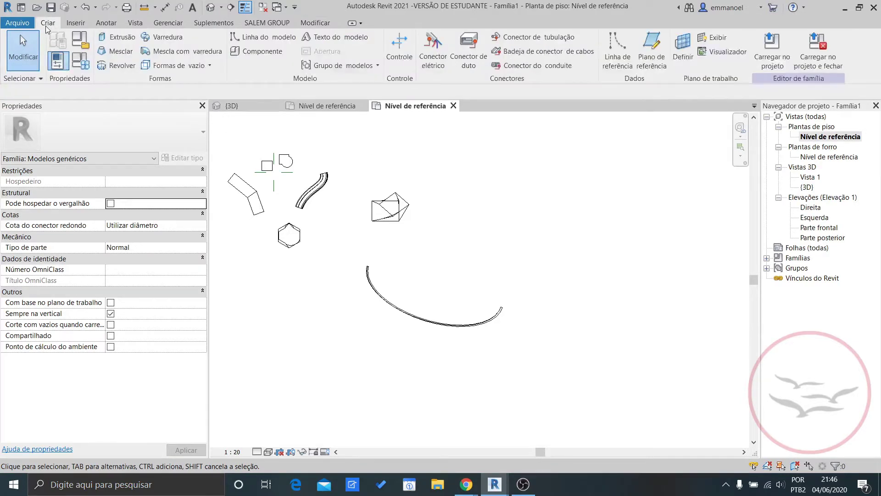
click(122, 65)
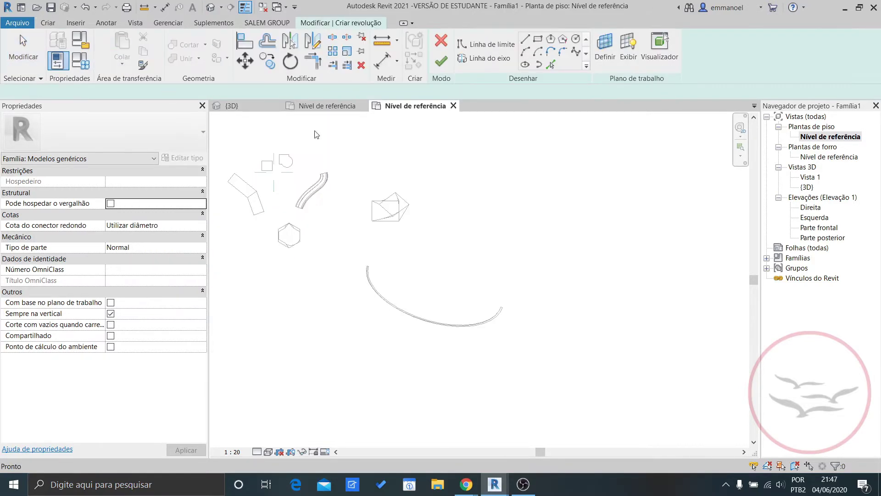
middle_drag(503, 206, 356, 210)
middle_drag(550, 273, 516, 251)
middle_drag(353, 238, 442, 358)
scroll(439, 282, up, 1)
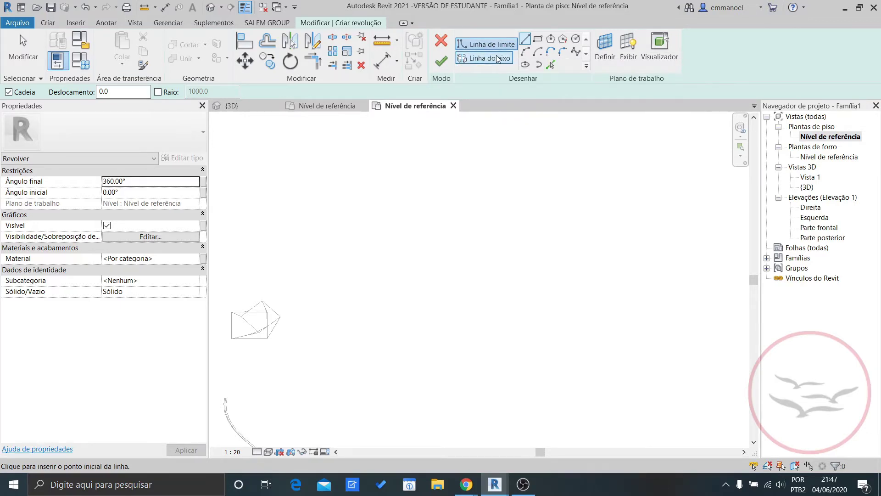
click(490, 46)
middle_drag(511, 113, 541, 98)
click(563, 41)
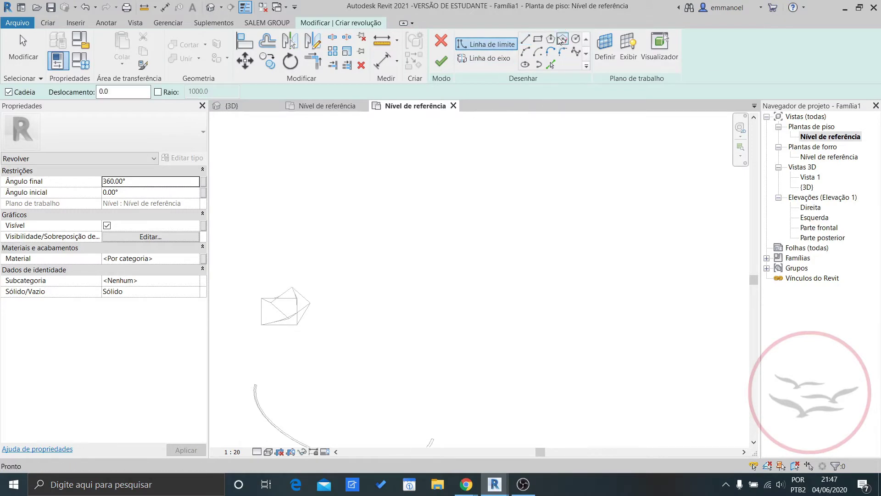
click(538, 39)
click(384, 176)
click(443, 243)
scroll(421, 224, up, 1)
middle_drag(436, 226, 477, 266)
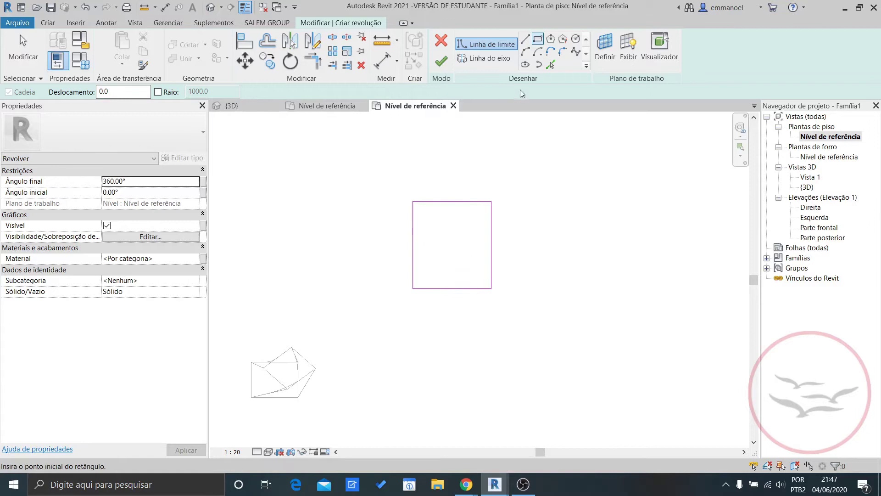
Draw a vertical axis line about 8800 long, about 990 outside the rectangle's left edge, and finish the 360° revolve.
click(499, 59)
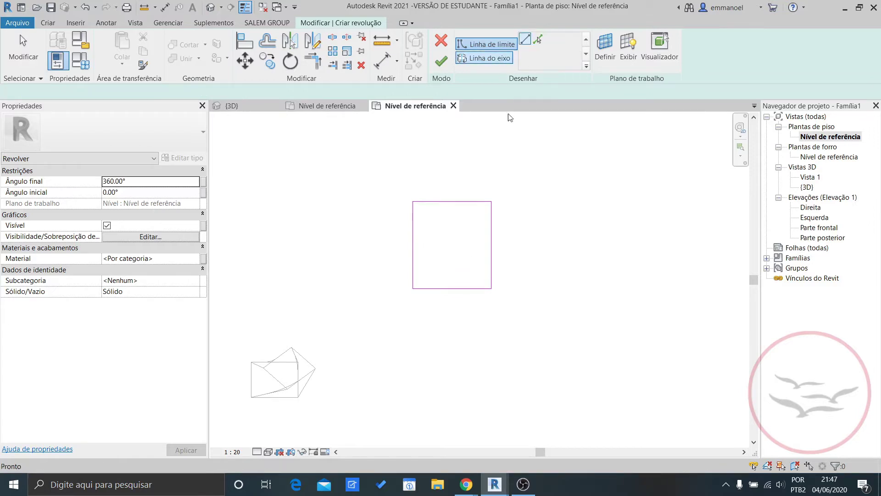
click(396, 174)
click(396, 321)
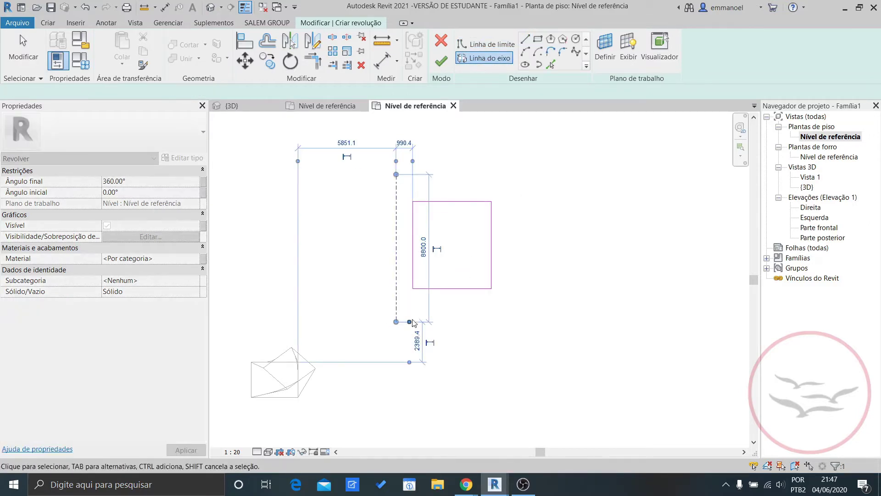
key(Escape)
key(Escape)
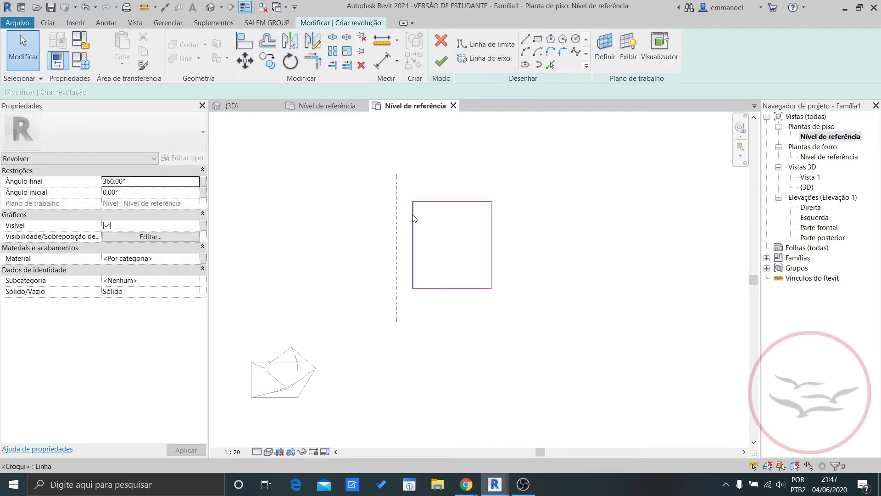
middle_drag(413, 191, 453, 176)
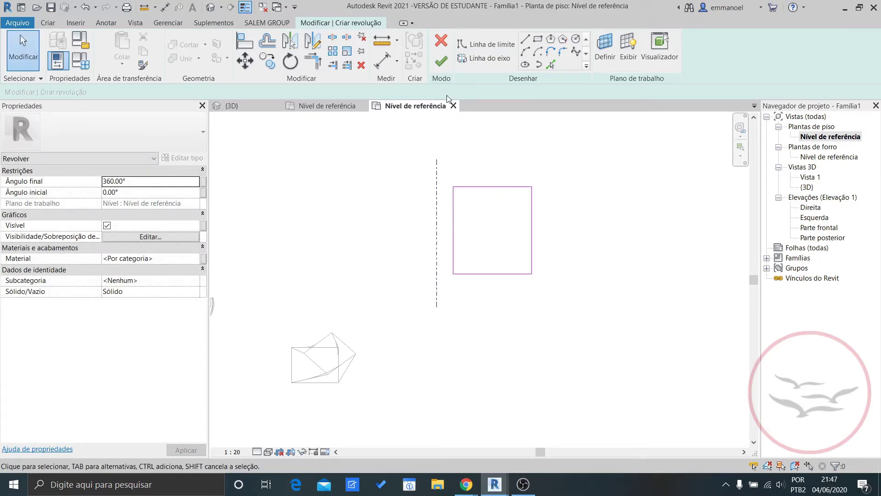
click(442, 61)
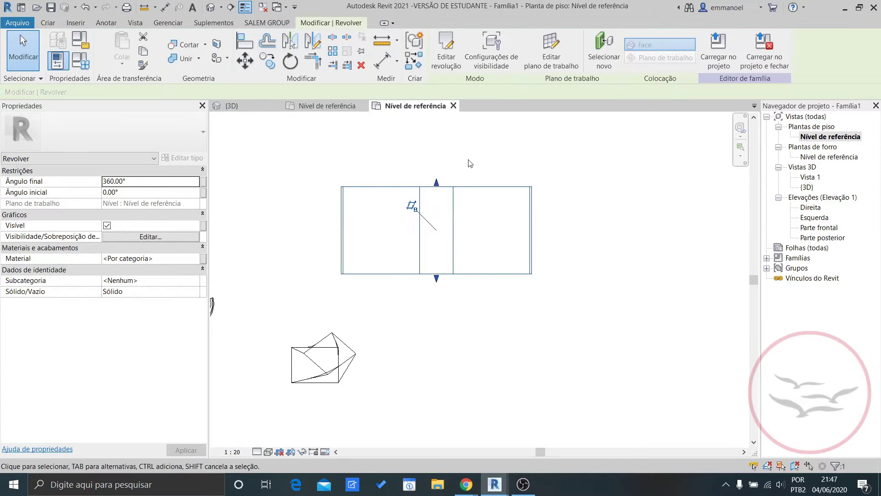
Examine the revolved ring in the 3D view from the side, showing its central hole.
click(212, 11)
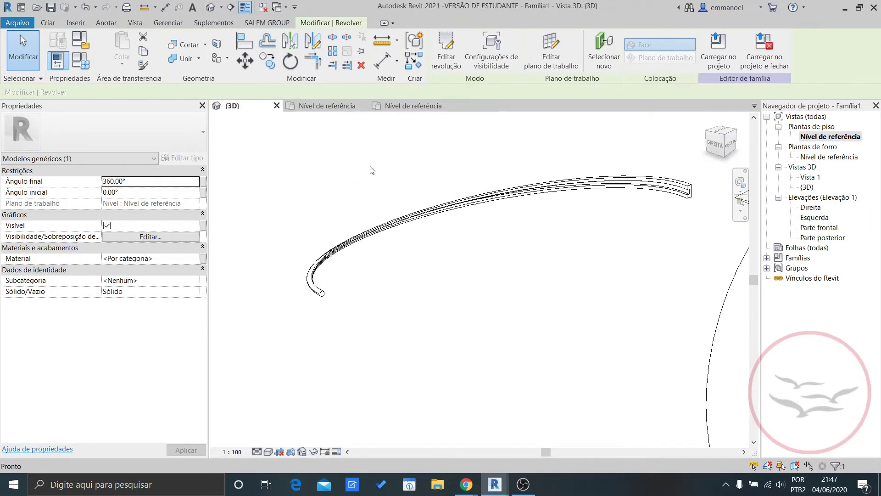
shift+middle_drag(506, 281, 510, 400)
middle_drag(510, 400, 555, 439)
scroll(519, 399, up, 2)
scroll(519, 399, down, 1)
shift+middle_drag(519, 399, 536, 337)
middle_drag(536, 337, 567, 271)
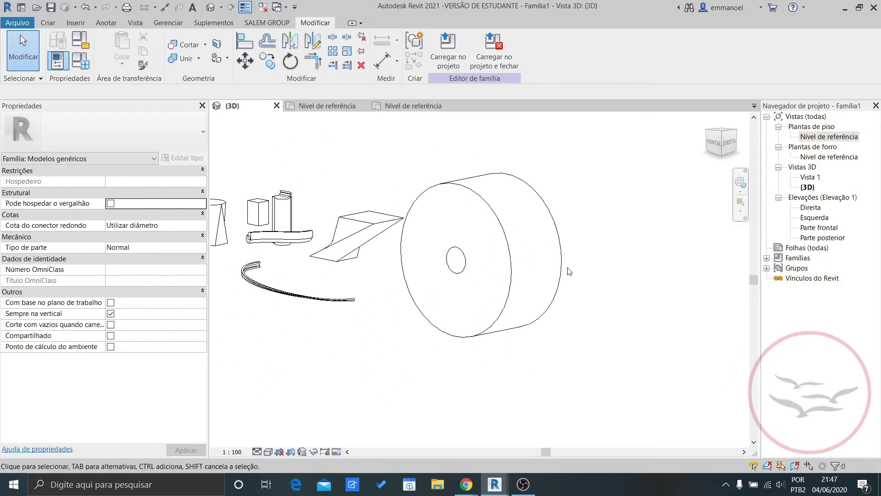
Reopen the revolve's sketch in the reference level plan and round the rectangle's upper-right corner with a large fillet arc.
double_click(837, 139)
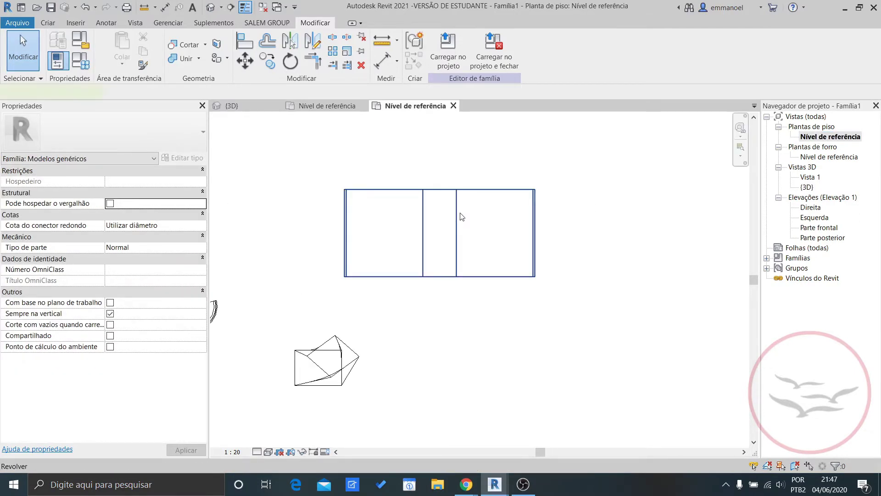
double_click(461, 216)
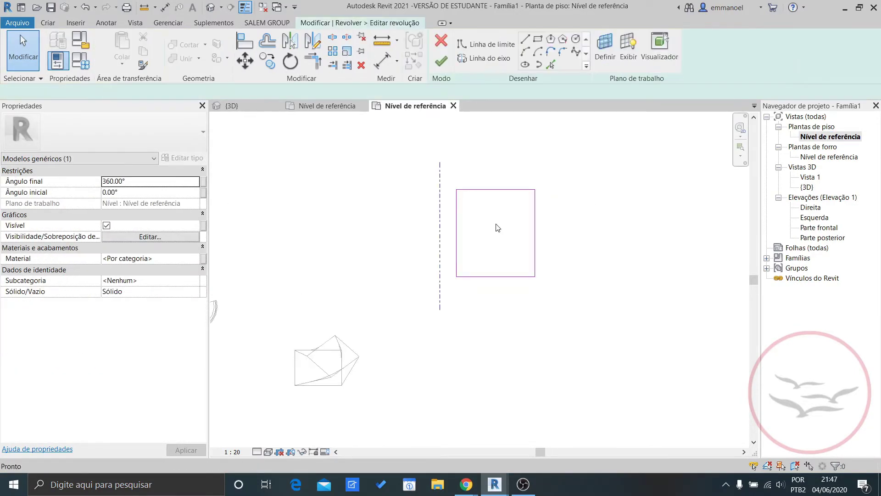
scroll(501, 229, up, 2)
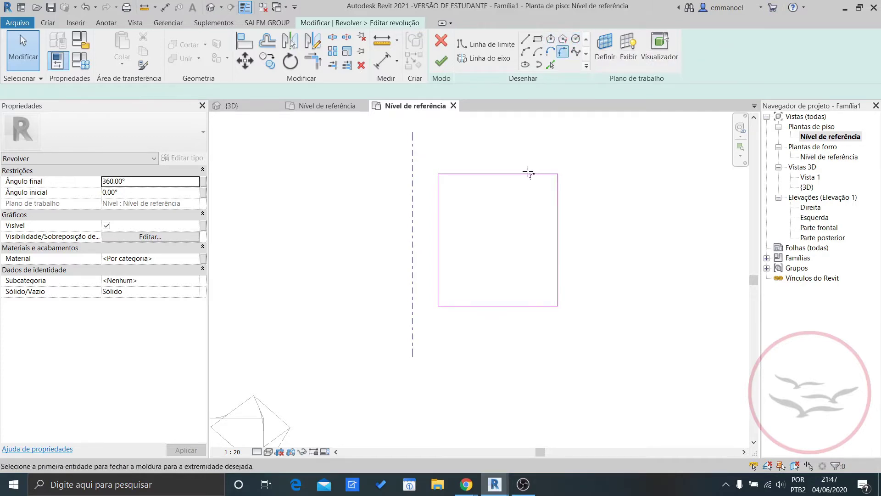
click(557, 212)
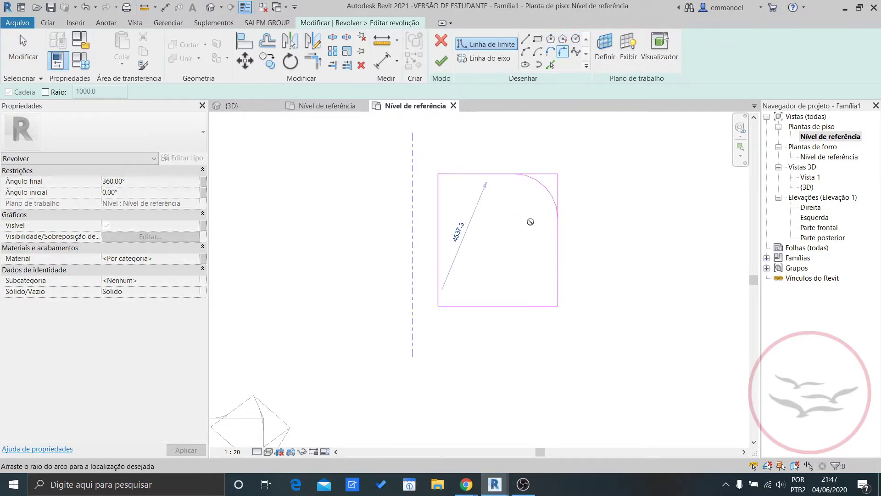
click(549, 210)
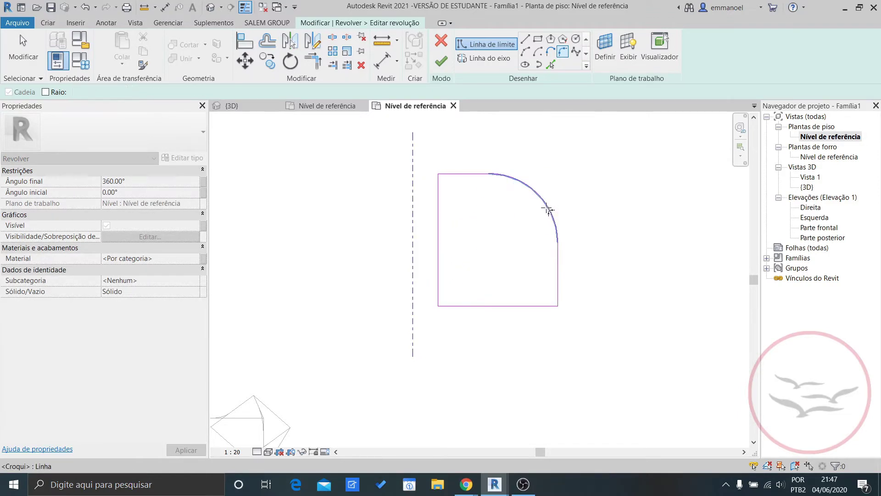
key(Escape)
key(Escape)
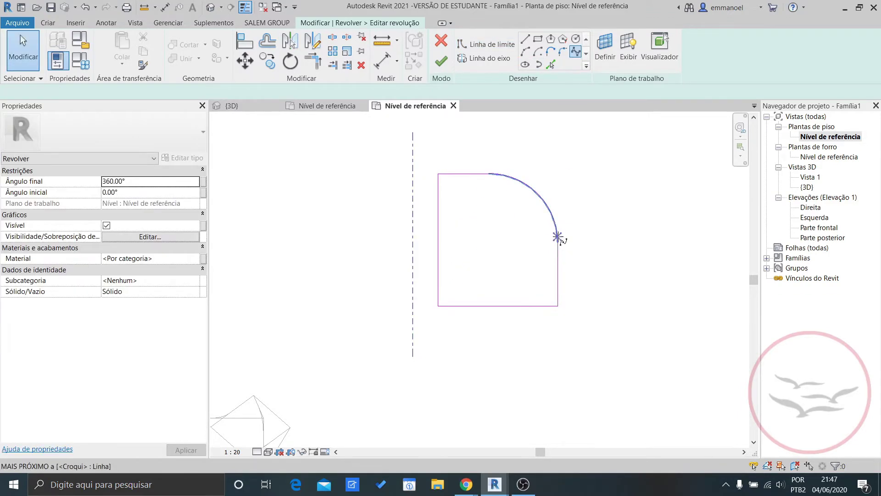
Draw an S-shaped spline from the fillet arc's lower end to the lower-left corner of the boundary.
click(558, 242)
click(506, 234)
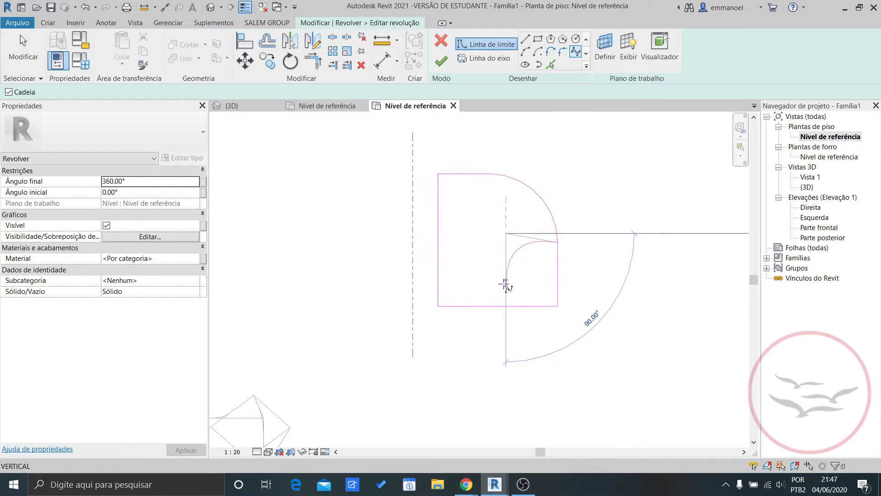
click(506, 283)
click(439, 306)
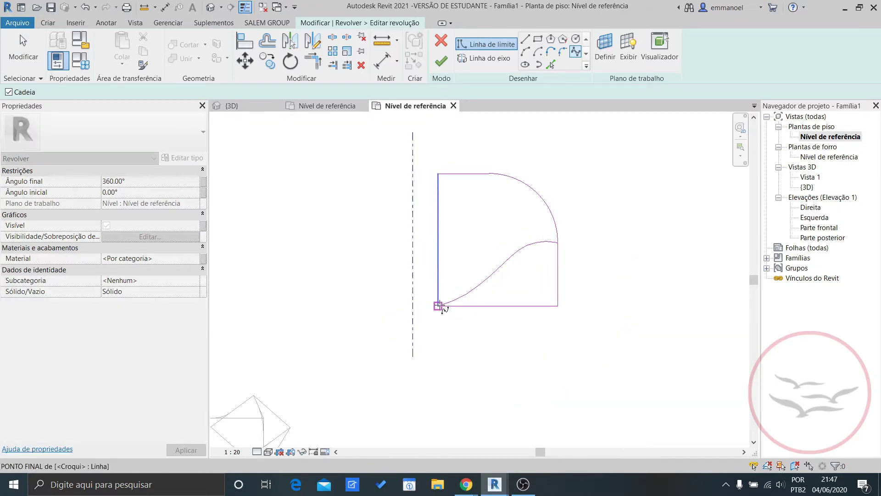
key(Escape)
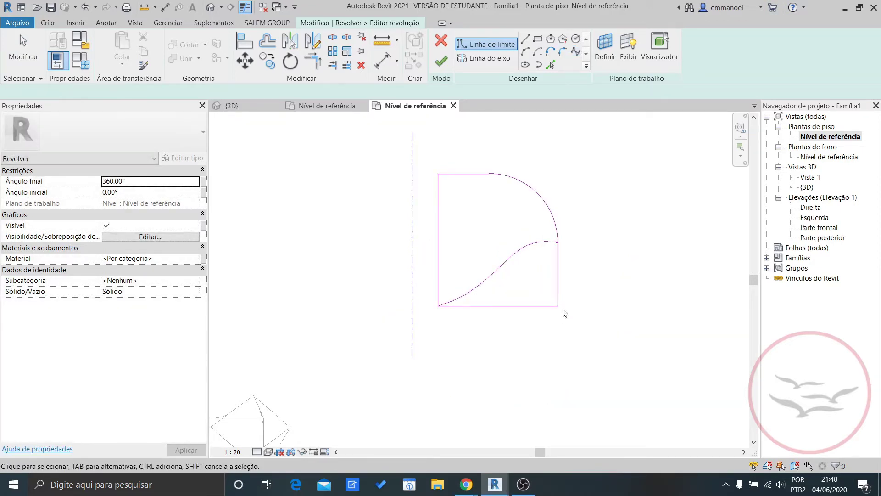
Delete the boundary's bottom line and the remaining right-side line below the spline to leave a closed profile.
click(550, 307)
key(Delete)
click(558, 279)
key(Delete)
scroll(568, 289, down, 1)
middle_drag(569, 290, 568, 297)
scroll(454, 232, up, 1)
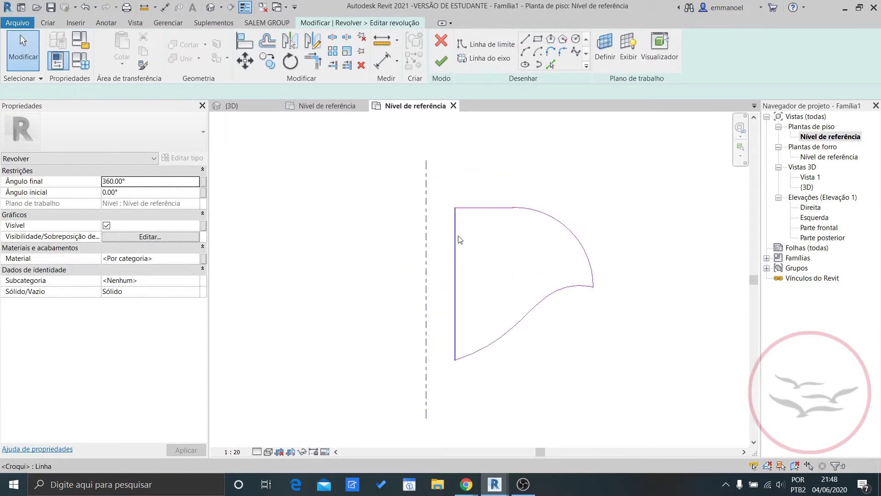
Move the profile's upper-left corner down and toward the axis so that its top and left edges slope.
mouse_move(454, 208)
mouse_down()
mouse_move(431, 209)
mouse_move(440, 234)
mouse_up()
click(457, 208)
key(t)
key(r)
key(Escape)
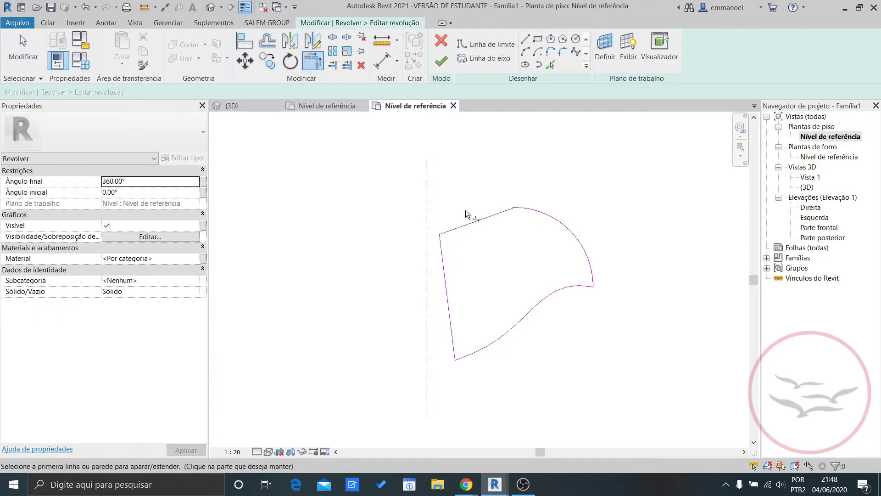
Finish the edited revolve and inspect its reshaped form in the 3D view.
click(441, 64)
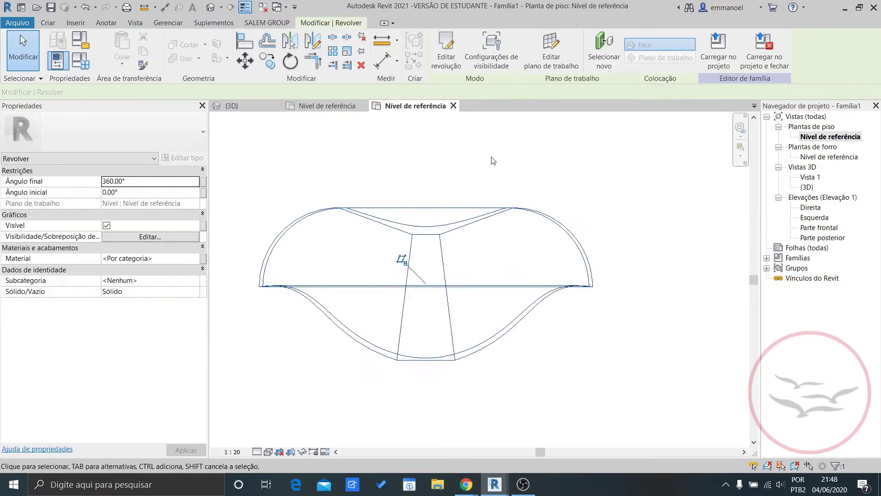
click(218, 11)
shift+middle_drag(478, 318, 551, 184)
Open the revolve's sketch for editing in the reference level floor plan.
double_click(829, 136)
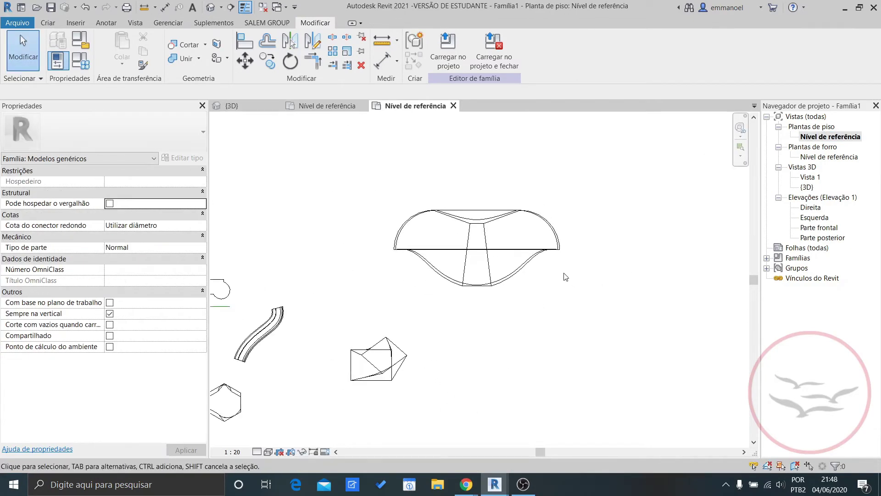
click(520, 252)
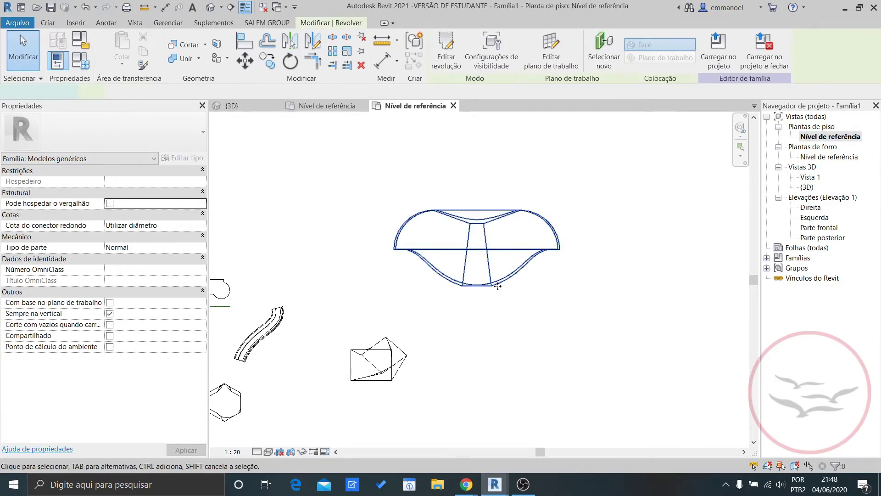
click(538, 196)
click(544, 220)
double_click(540, 233)
Try to finish the revolve with its rotation axis moved so that it cuts across the profile's inner edge.
mouse_move(473, 182)
mouse_down()
mouse_move(599, 265)
mouse_move(478, 174)
mouse_move(464, 186)
mouse_move(484, 188)
mouse_up()
key(Escape)
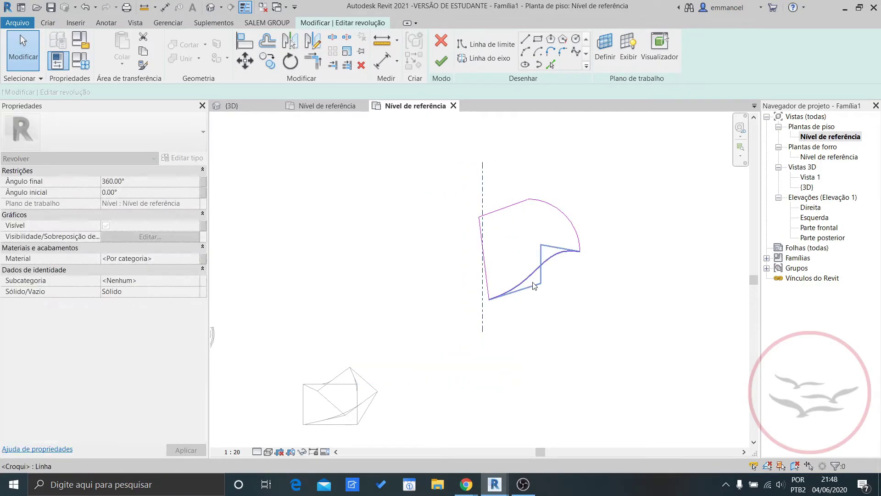
click(447, 65)
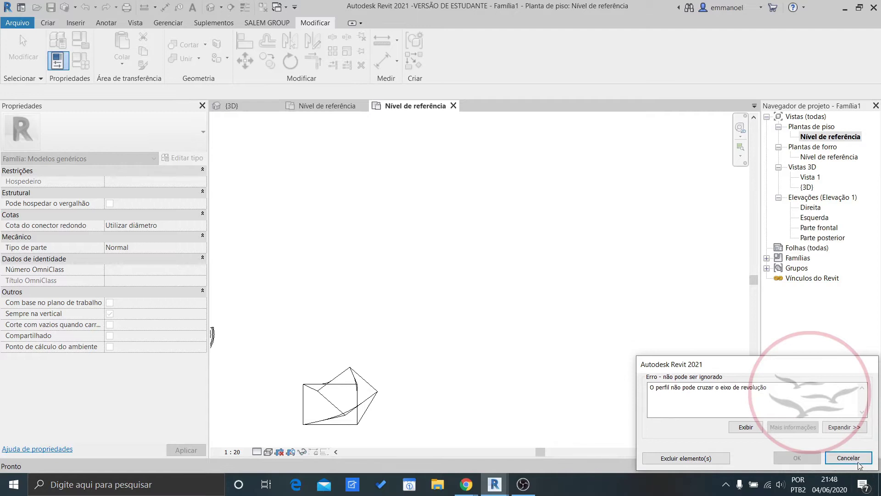
key(Escape)
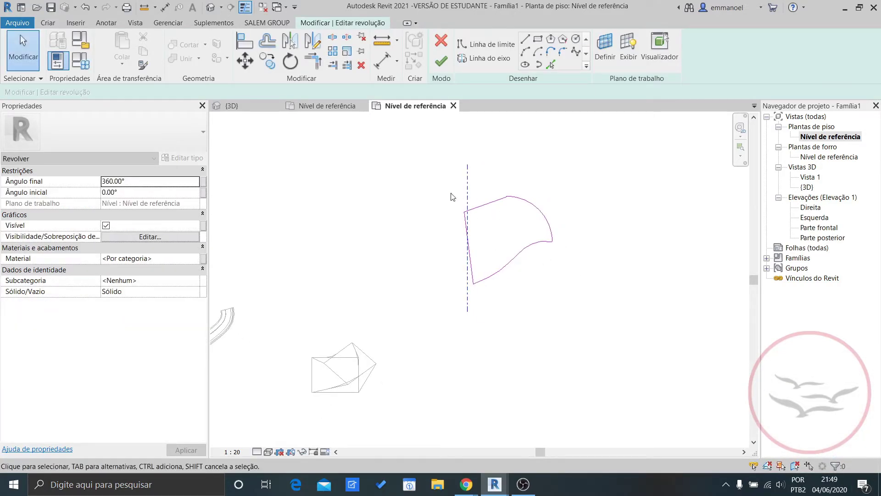
Replace the curved profile with a rectangular boundary of about 4100 by 4400, a short distance to the right of the rotation axis.
click(486, 44)
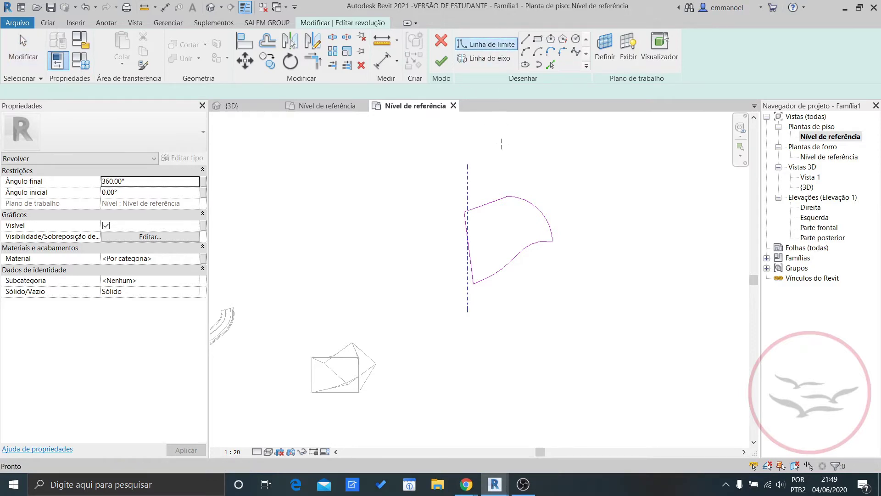
key(Escape)
mouse_move(441, 179)
mouse_down()
mouse_move(583, 281)
mouse_move(585, 294)
mouse_up()
key(Escape)
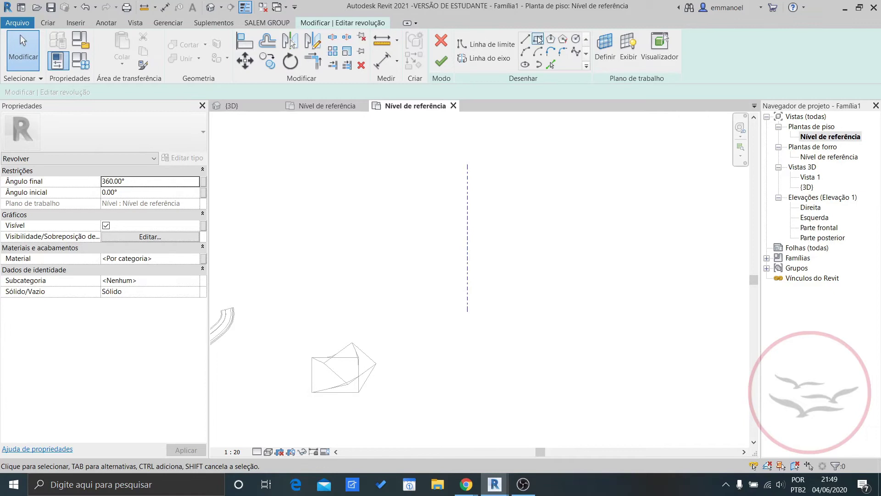
click(481, 199)
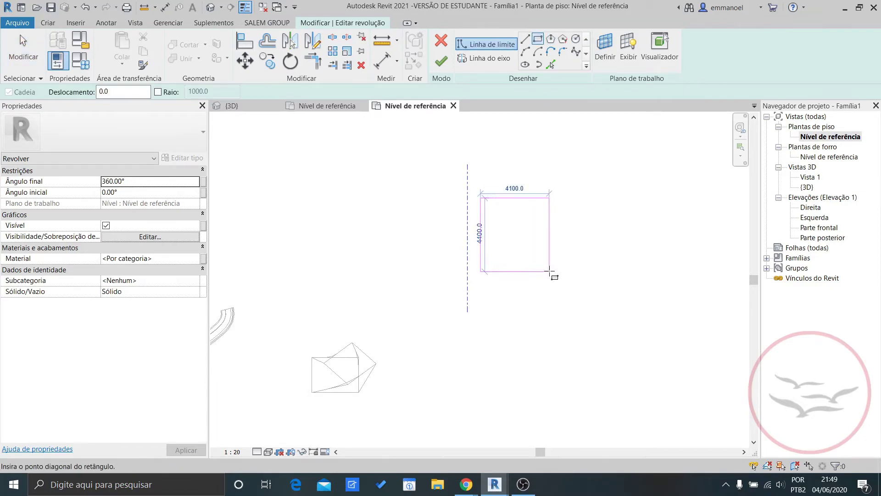
click(551, 273)
key(Escape)
scroll(531, 252, up, 3)
middle_drag(472, 220, 462, 260)
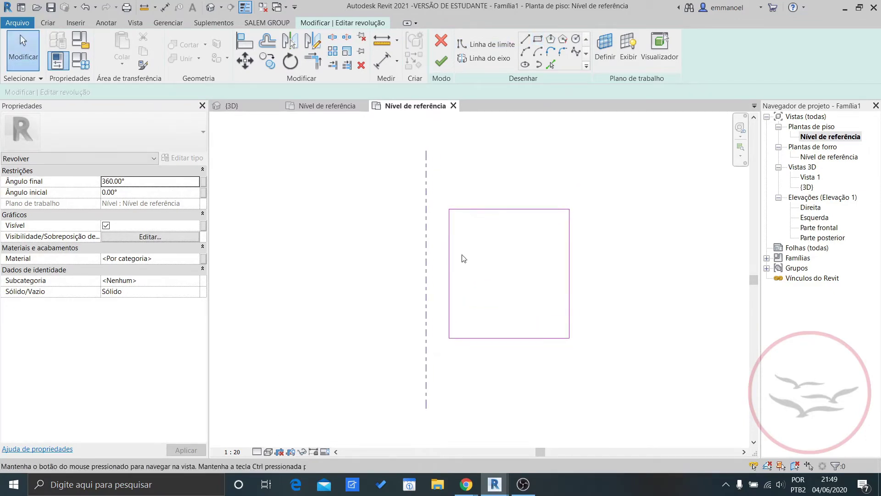
Move the rotation axis onto the rectangle's left edge.
click(429, 182)
scroll(428, 216, up, 1)
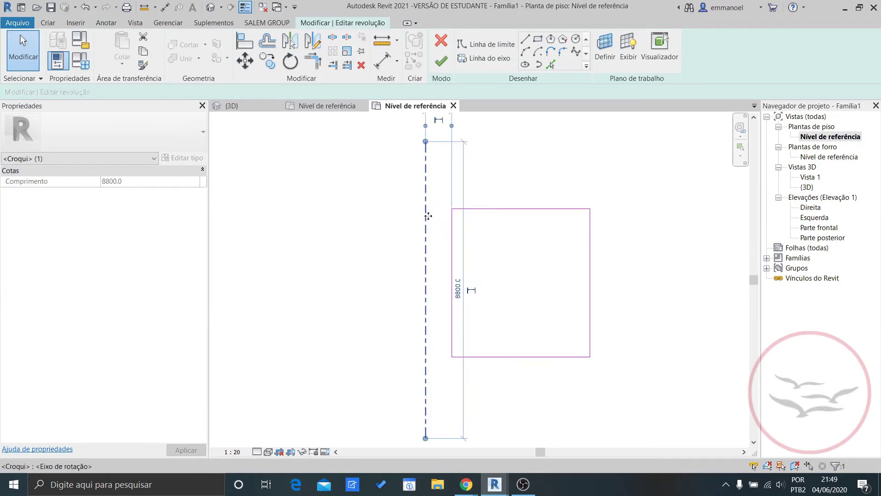
drag(441, 219, 453, 216)
click(433, 224)
middle_drag(445, 216, 453, 204)
scroll(449, 203, down, 1)
Finish the edited revolve and orbit the 3D view to inspect the solid.
click(440, 63)
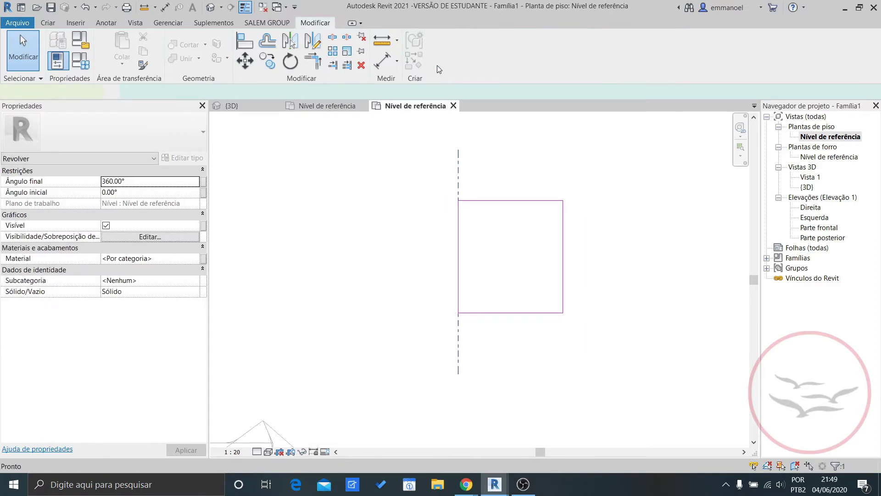
click(617, 306)
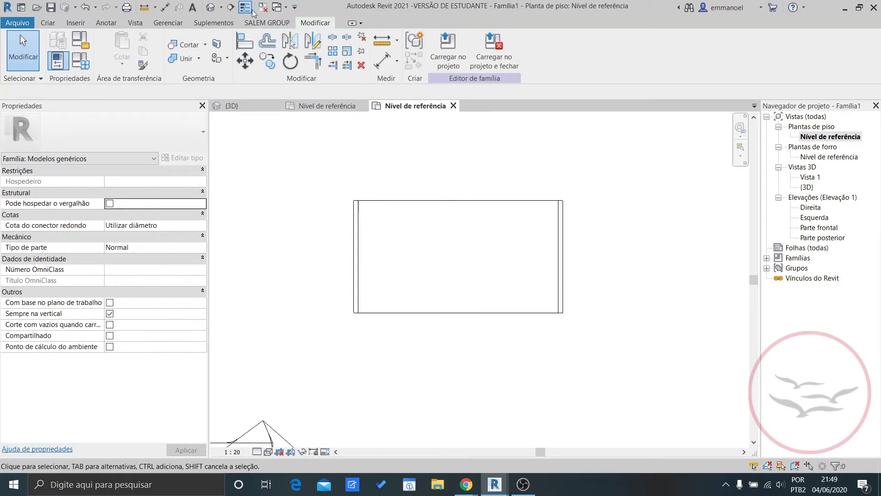
click(213, 7)
shift+middle_drag(577, 299, 439, 309)
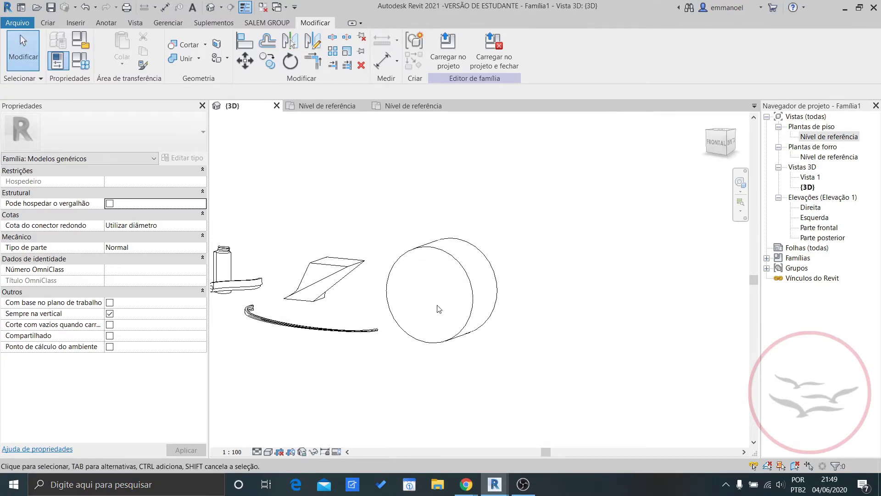
Edit the revolve's sketch in the floor plan and reposition its axis horizontally above the rectangle, about 6700 long.
click(402, 108)
scroll(467, 244, down, 2)
middle_drag(473, 249, 470, 257)
scroll(472, 244, up, 3)
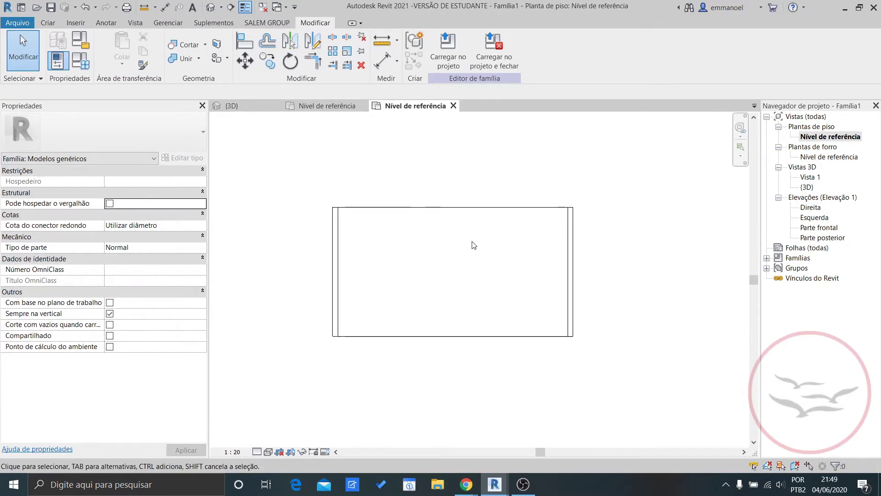
double_click(477, 213)
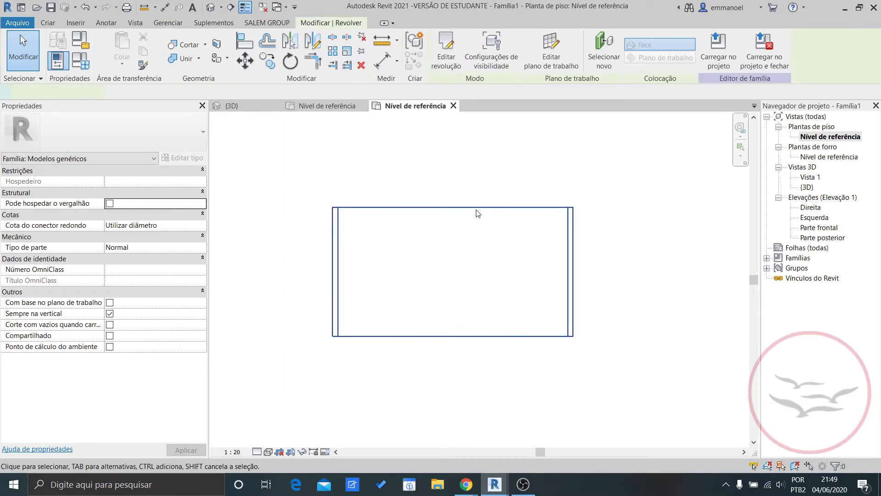
scroll(472, 195, down, 1)
middle_drag(464, 192, 448, 219)
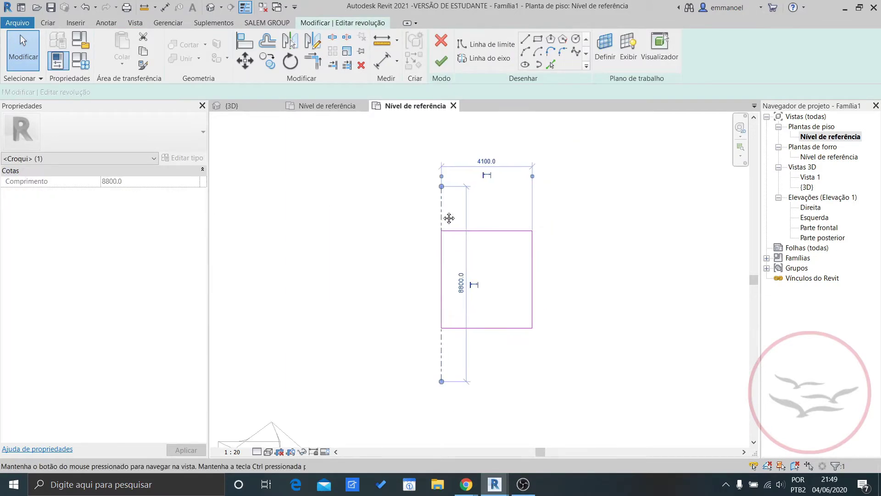
drag(441, 213, 410, 199)
drag(410, 367, 559, 172)
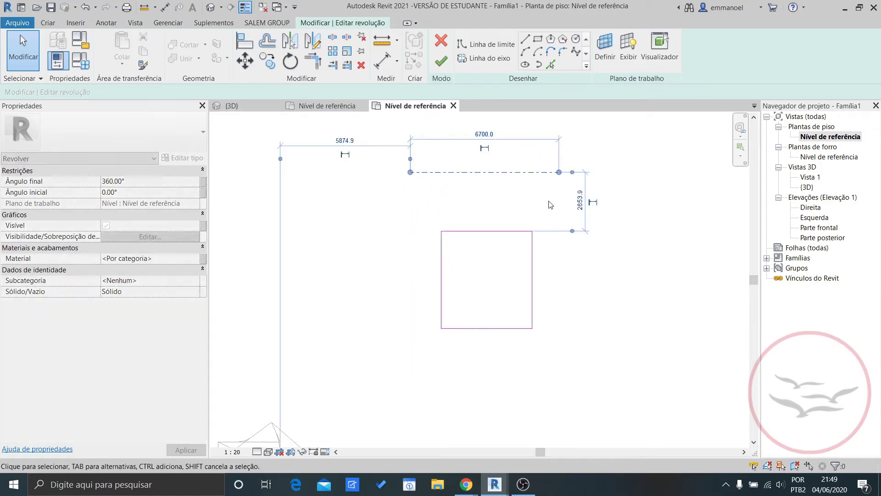
Finish the revolve around the horizontal axis and view it in 3D.
click(444, 61)
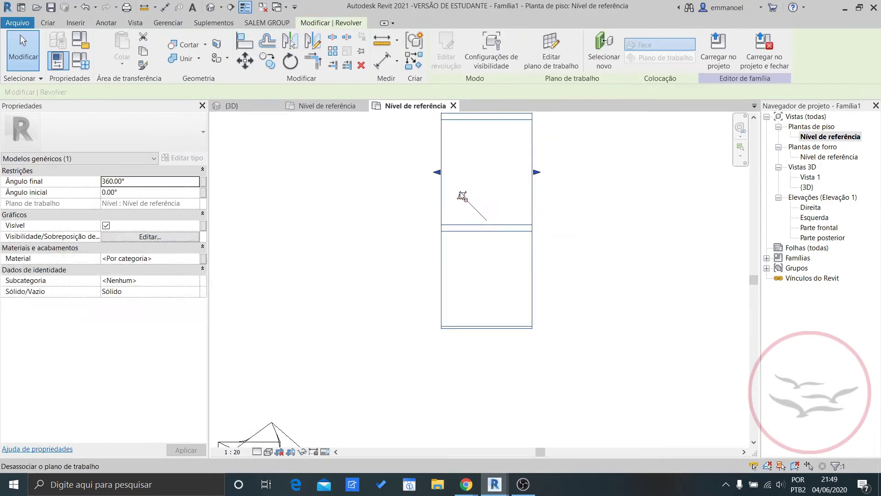
click(315, 150)
click(251, 106)
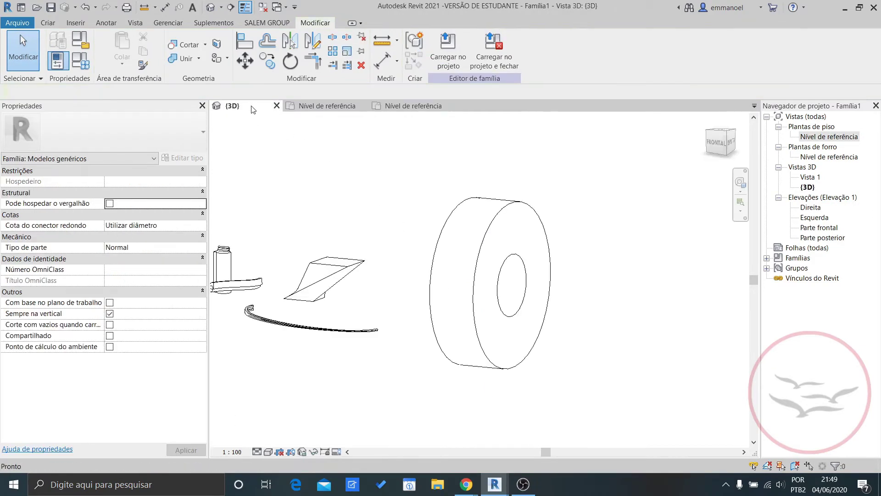
Edit the revolve's sketch in the floor plan and tilt the axis to about 13°, with a length of about 4300.
click(407, 107)
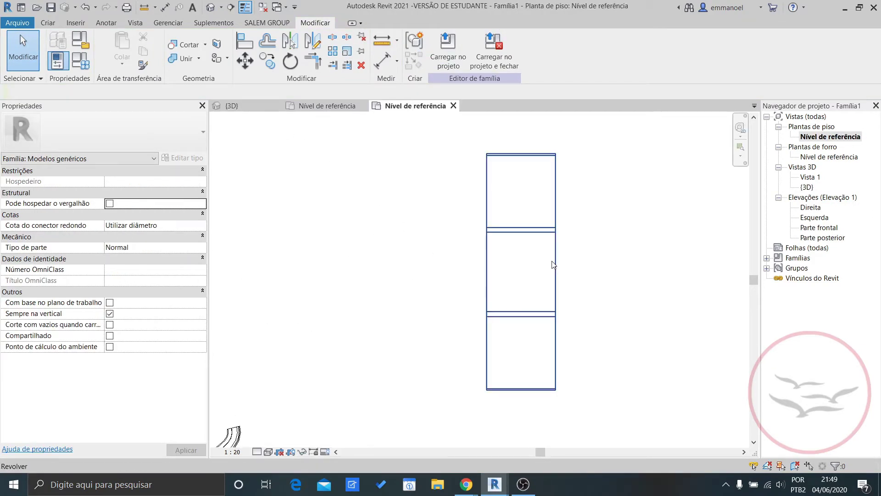
double_click(553, 264)
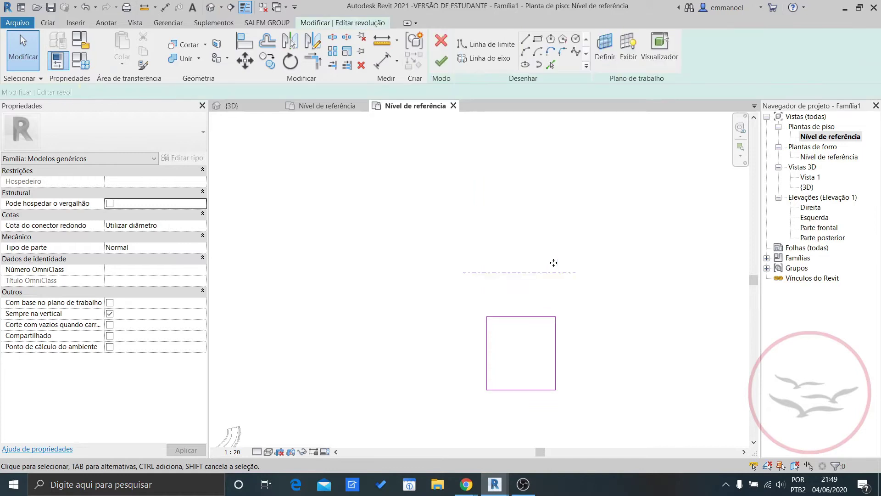
scroll(586, 296, up, 1)
drag(569, 259, 505, 283)
scroll(468, 246, down, 1)
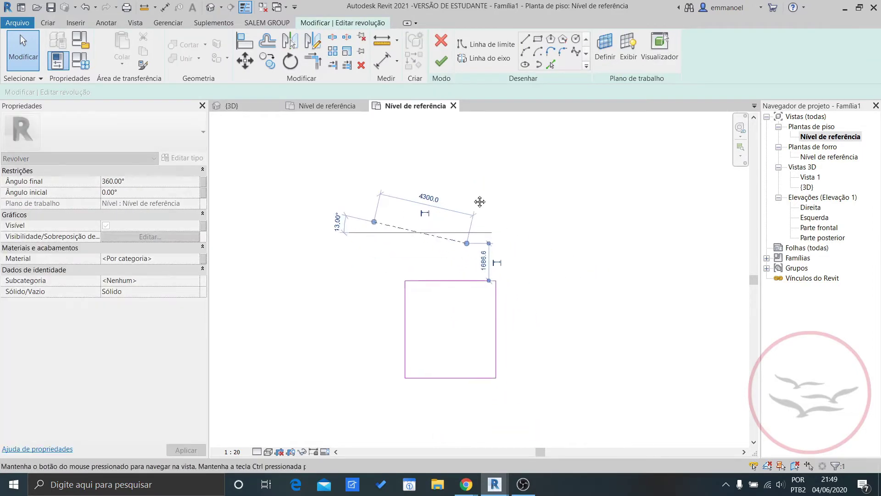
Finish the revolve around the tilted axis and orbit the 3D view to examine its form.
click(440, 63)
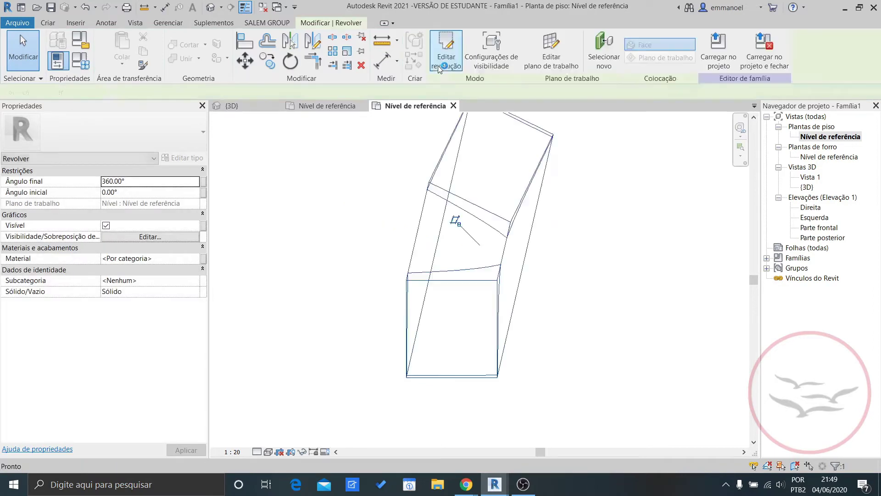
scroll(538, 281, down, 2)
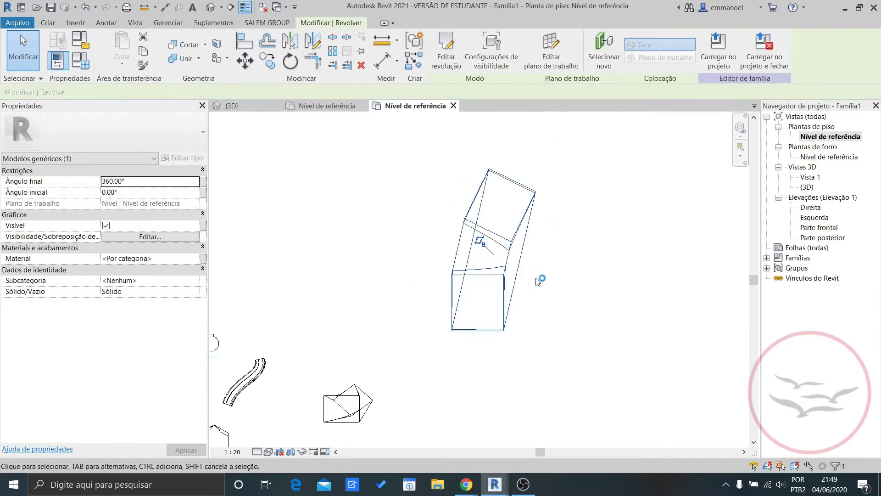
click(535, 303)
click(250, 103)
shift+middle_drag(549, 334, 607, 283)
Reopen the revolve's sketch in the floor plan and extend the tilted axis well past both sides of the rectangle.
double_click(826, 136)
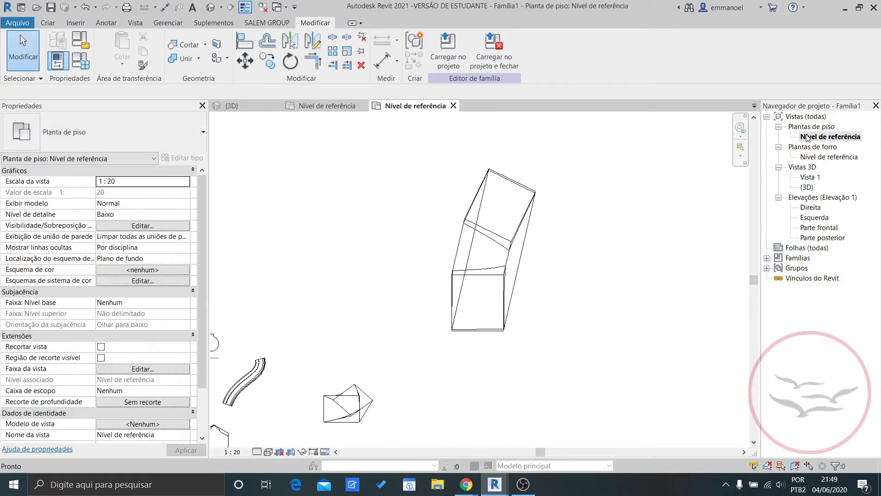
click(521, 218)
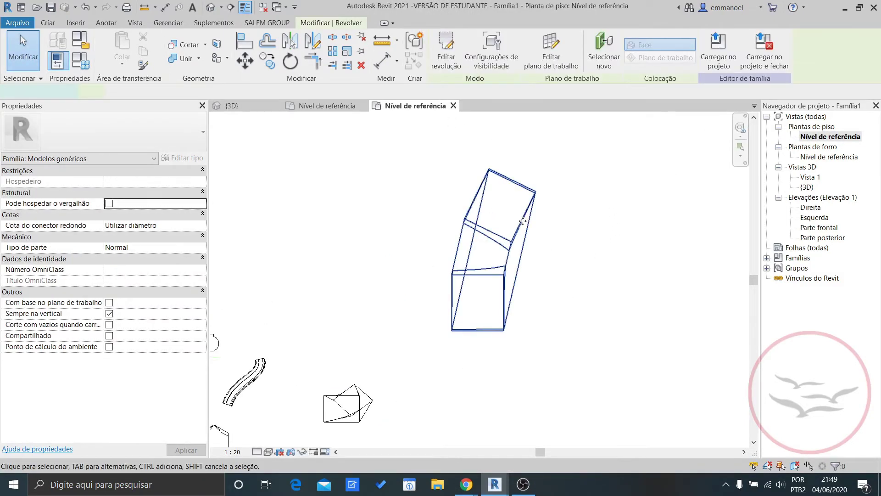
double_click(523, 221)
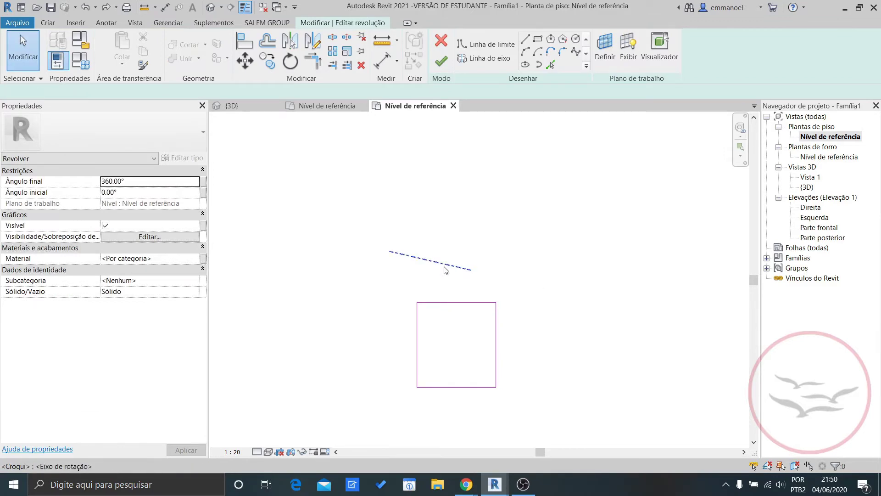
click(445, 269)
drag(470, 271, 733, 330)
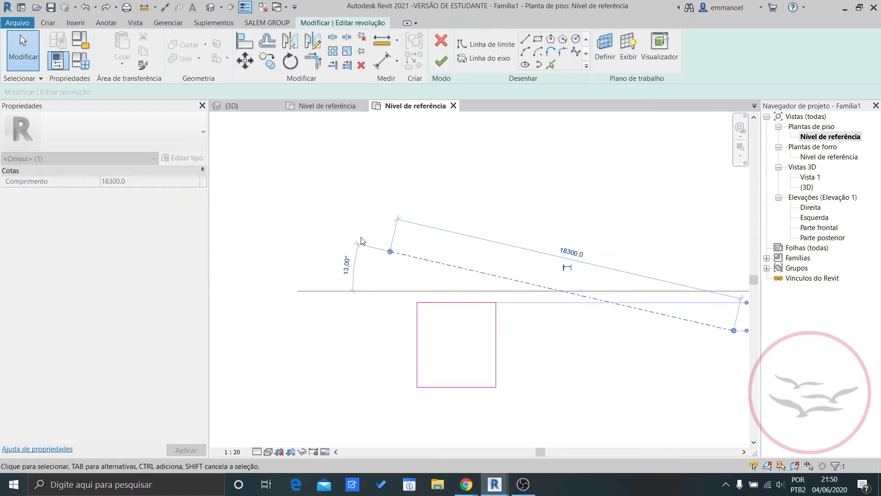
drag(243, 200, 231, 197)
scroll(339, 228, down, 2)
Steepen the rotation axis to about 36° by moving both endpoints, making it about 21700 long beside the rectangle's upper-right corner.
click(283, 238)
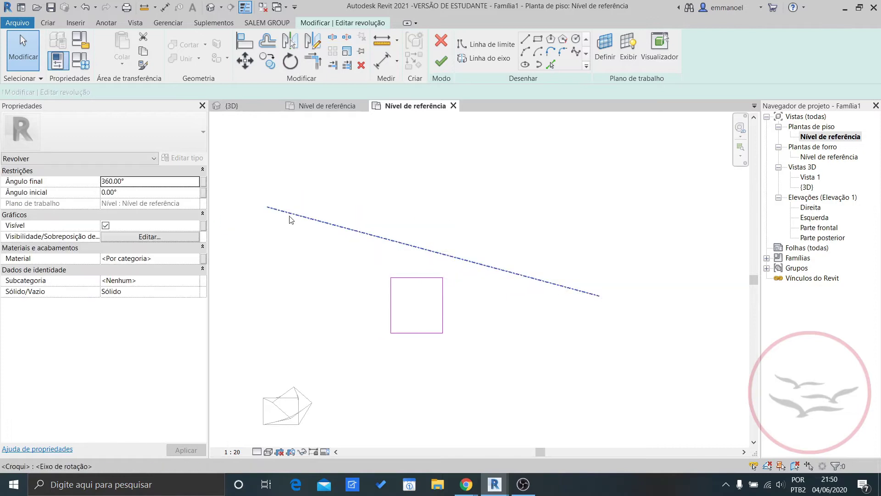
click(268, 205)
drag(268, 207, 291, 164)
drag(598, 295, 553, 355)
drag(291, 166, 333, 195)
scroll(406, 170, down, 1)
middle_drag(406, 171, 414, 175)
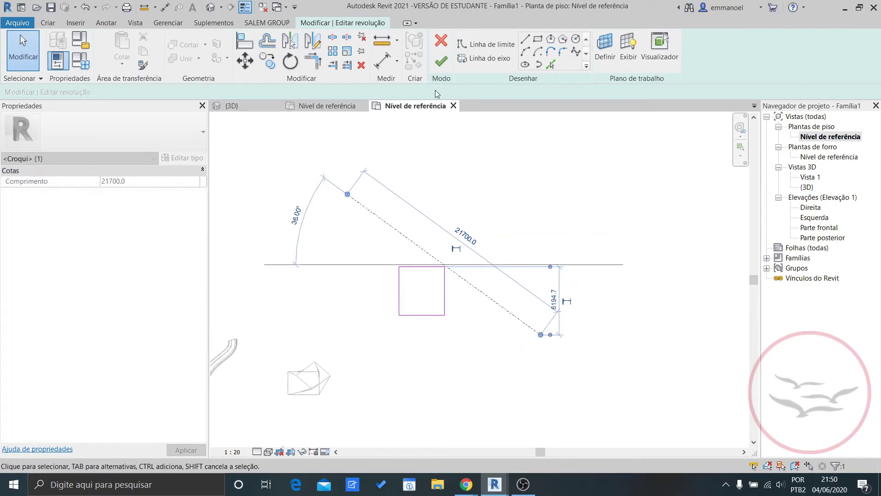
Try to finish the revolve with the axis's upper end lowered so that it crosses the rectangle's corner.
drag(348, 195, 338, 208)
click(441, 61)
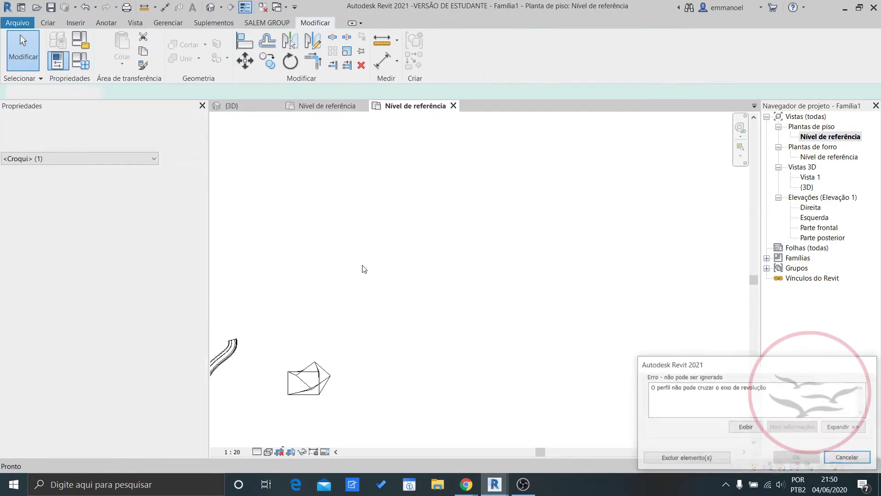
click(848, 458)
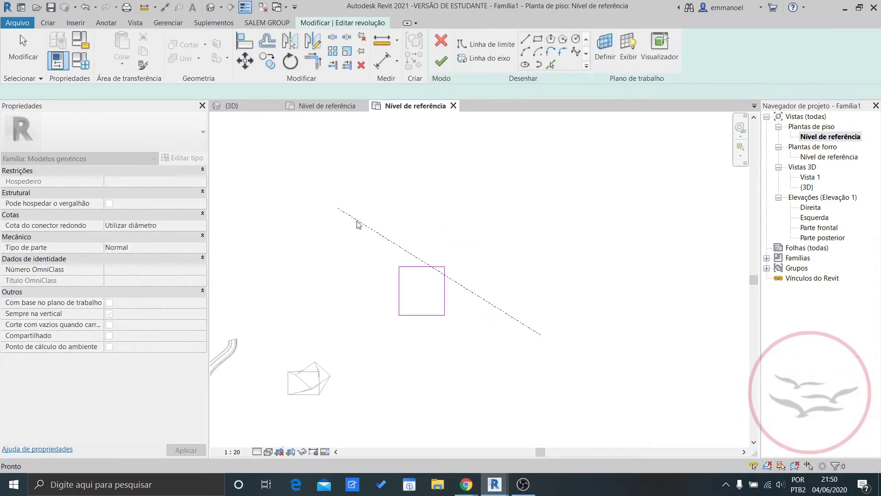
Shorten the sloped axis, place it above the rectangle clear of the profile, and finish the revolve.
drag(339, 206, 348, 190)
drag(453, 278, 417, 242)
drag(349, 191, 395, 241)
scroll(402, 255, up, 2)
click(404, 255)
click(441, 69)
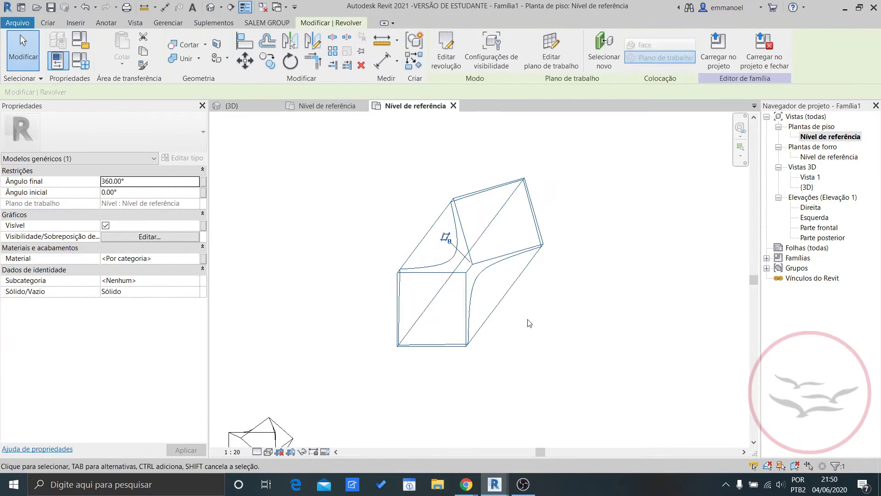
scroll(553, 276, up, 2)
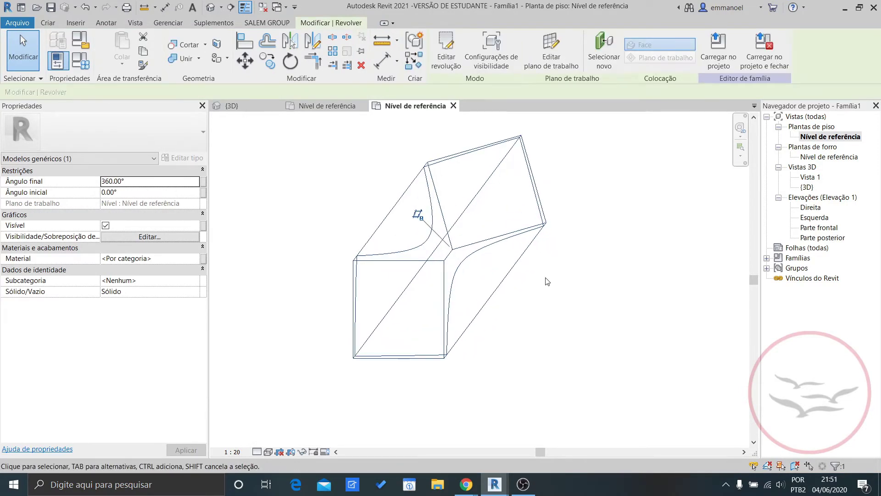
Reopen the revolve's sketch and make its rotation axis vertical, about 7200 long and about 816 outside the rectangle's left edge.
double_click(511, 270)
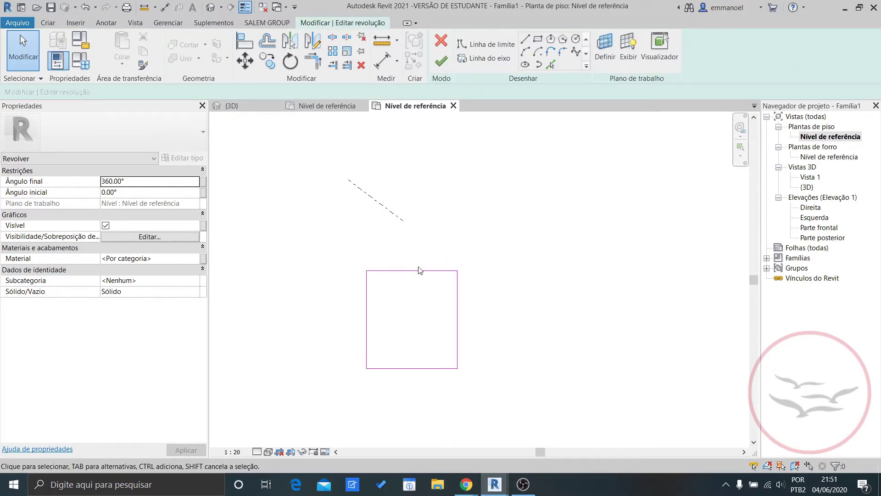
click(399, 216)
drag(403, 220, 348, 388)
drag(349, 180, 348, 229)
middle_drag(482, 169, 551, 141)
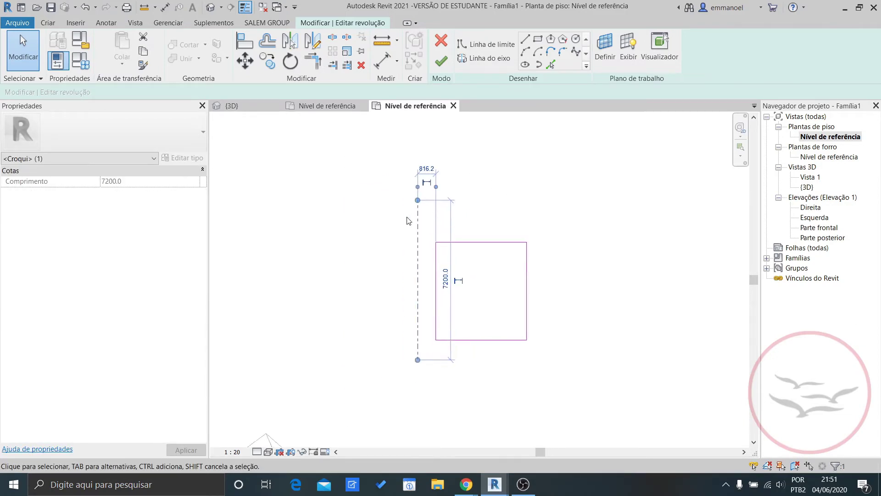
click(385, 219)
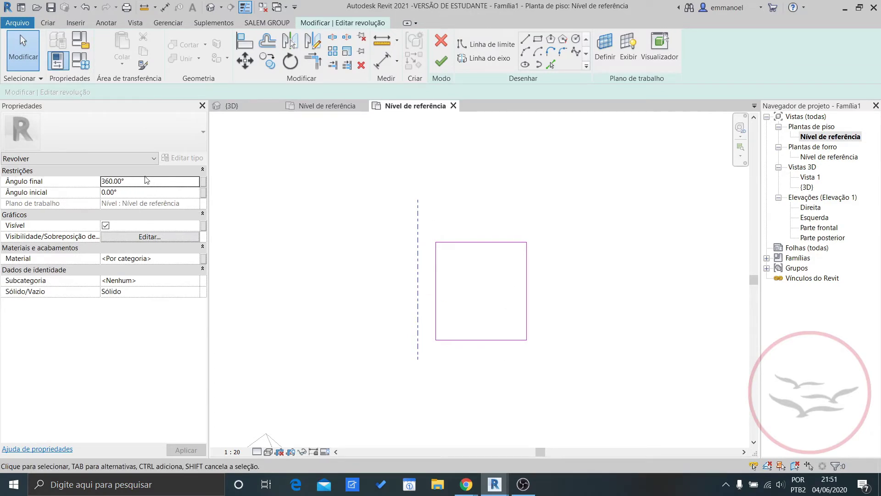
Set the revolve's end angle to 180°, finish the sketch, and show the solid in the 3D view.
click(115, 181)
click(441, 62)
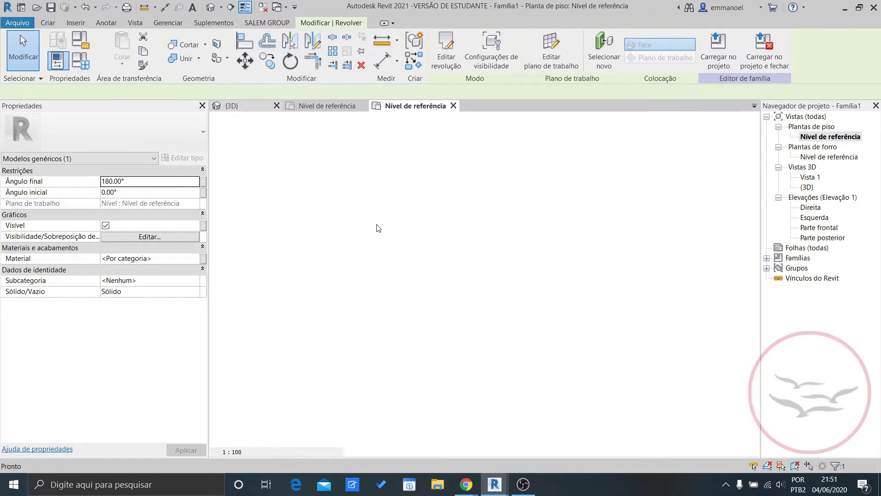
scroll(527, 330, up, 3)
scroll(531, 333, up, 2)
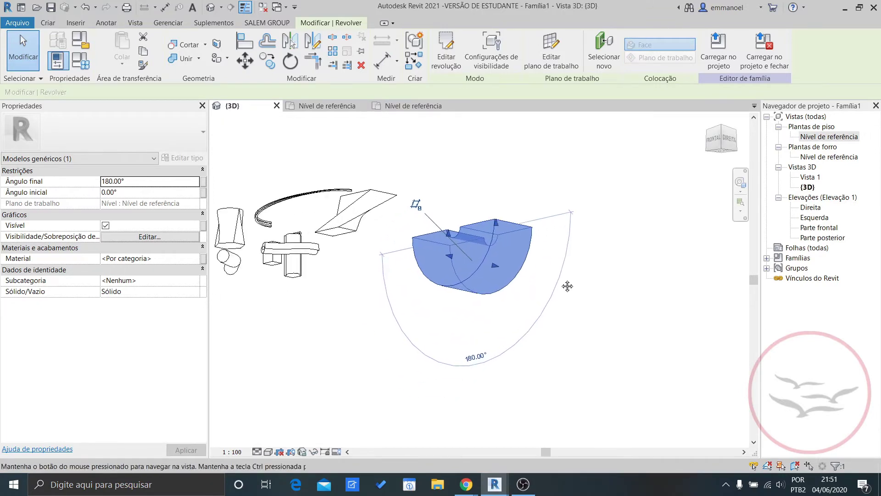
key(Escape)
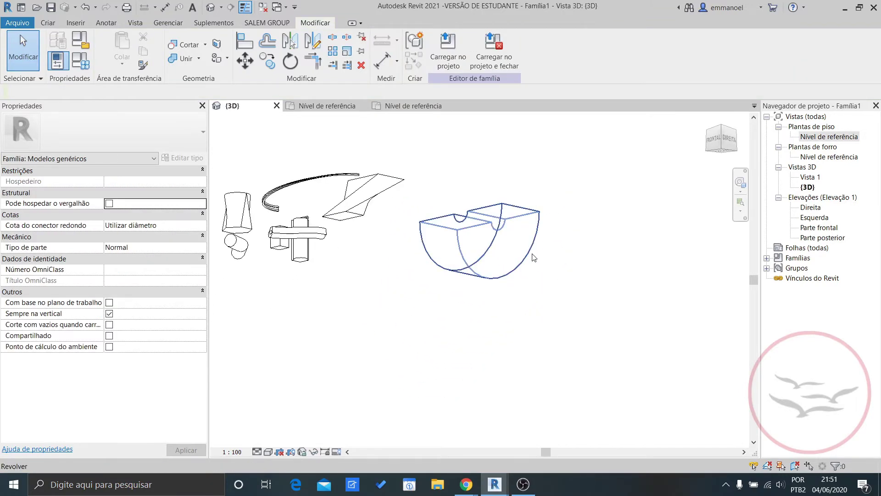
Set the revolve's end angle to 90° and its start angle to 10°.
click(543, 270)
scroll(534, 273, up, 2)
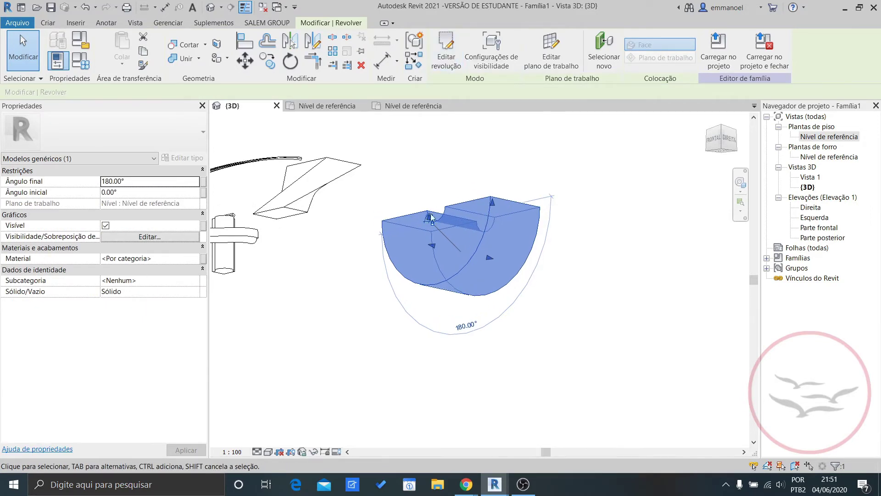
click(112, 183)
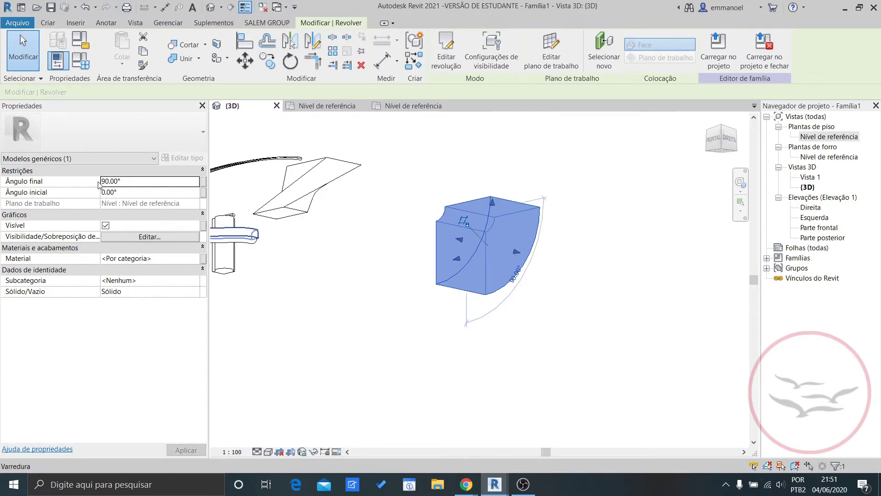
click(106, 192)
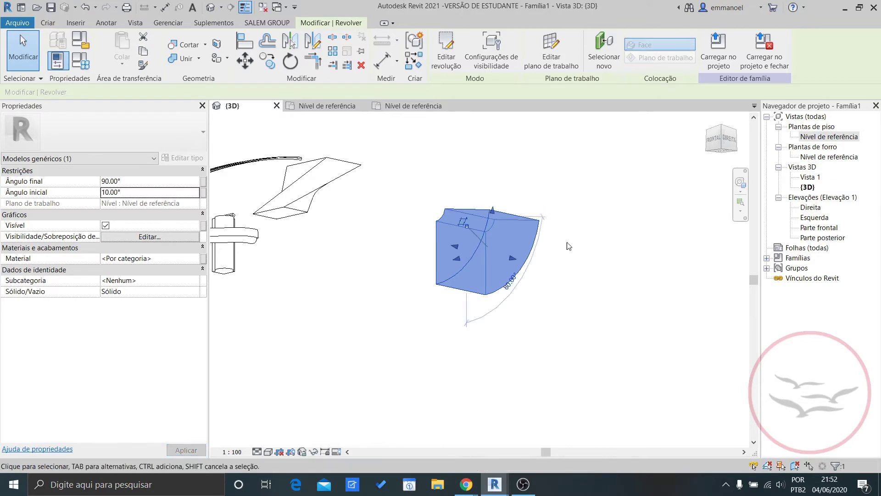
click(547, 251)
scroll(518, 231, up, 1)
click(530, 293)
click(546, 306)
scroll(498, 239, down, 4)
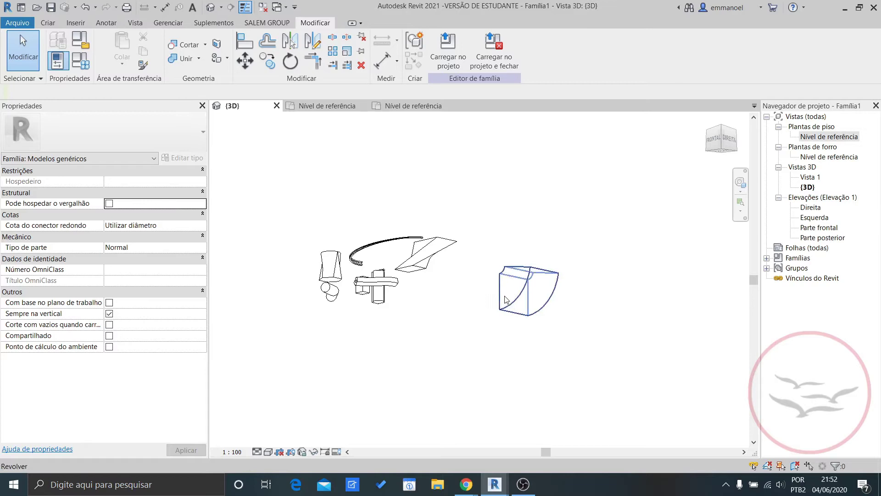
scroll(499, 239, up, 2)
Start a blend in the Direita elevation and sketch a rectangular base in the empty area left of the existing forms.
double_click(826, 136)
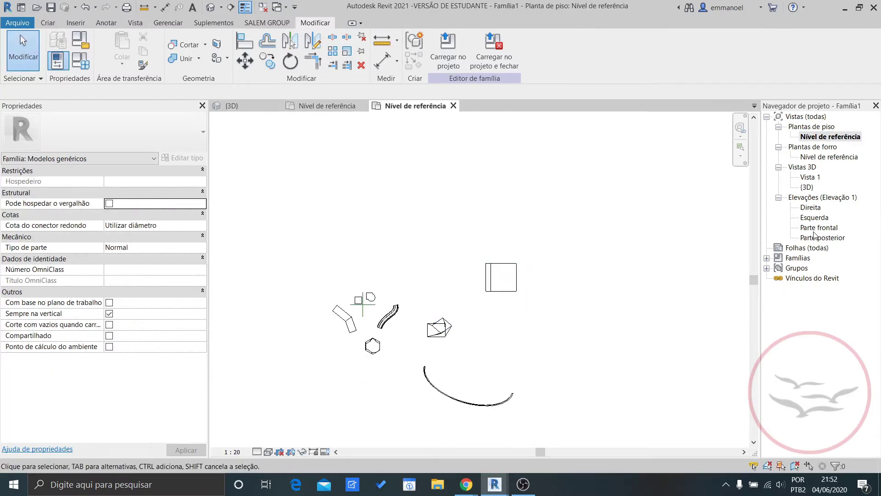
click(811, 208)
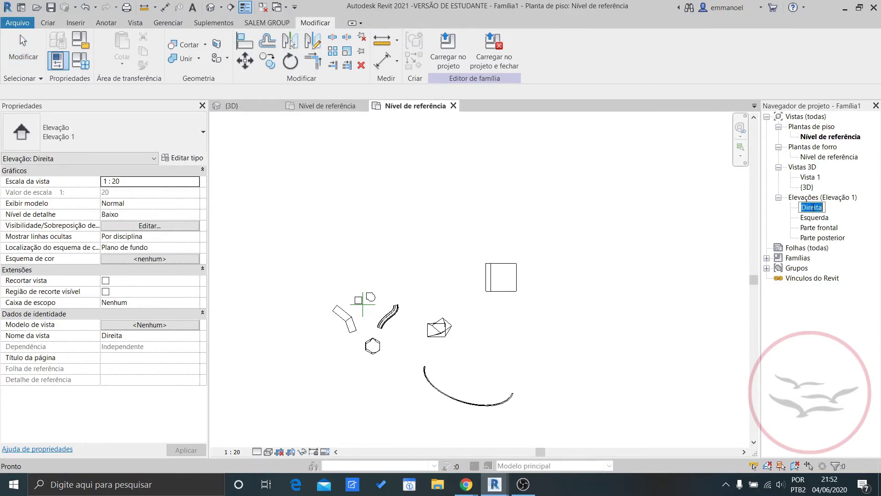
double_click(807, 207)
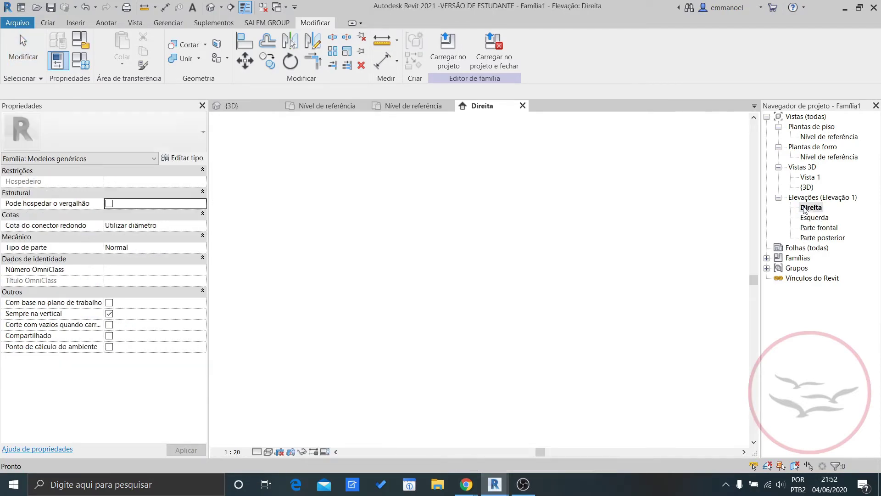
middle_drag(548, 319, 576, 334)
middle_drag(491, 321, 525, 319)
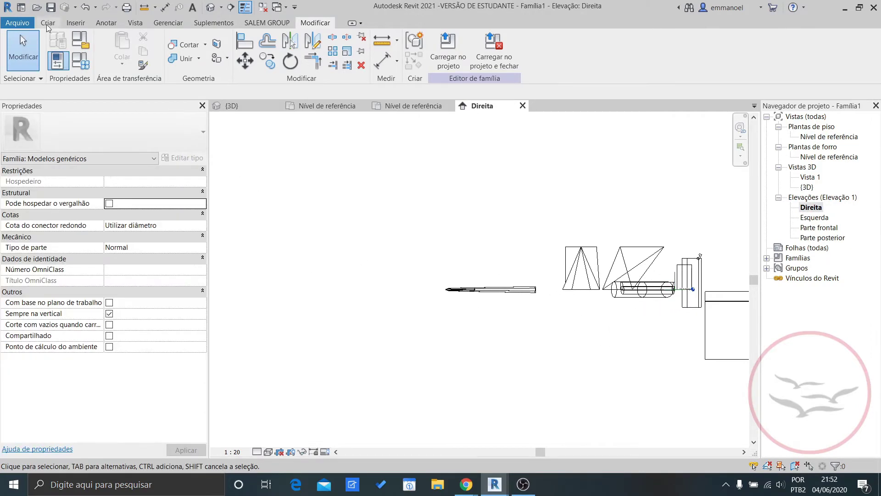
click(47, 24)
click(130, 55)
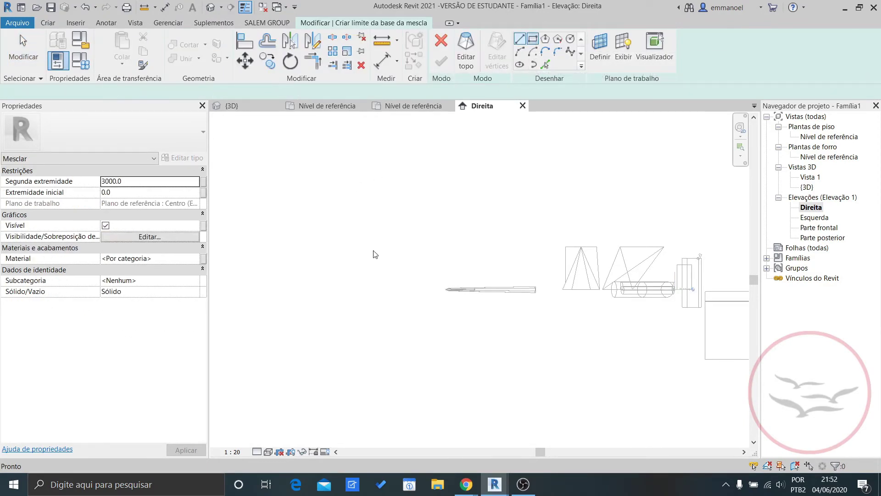
click(351, 254)
click(393, 289)
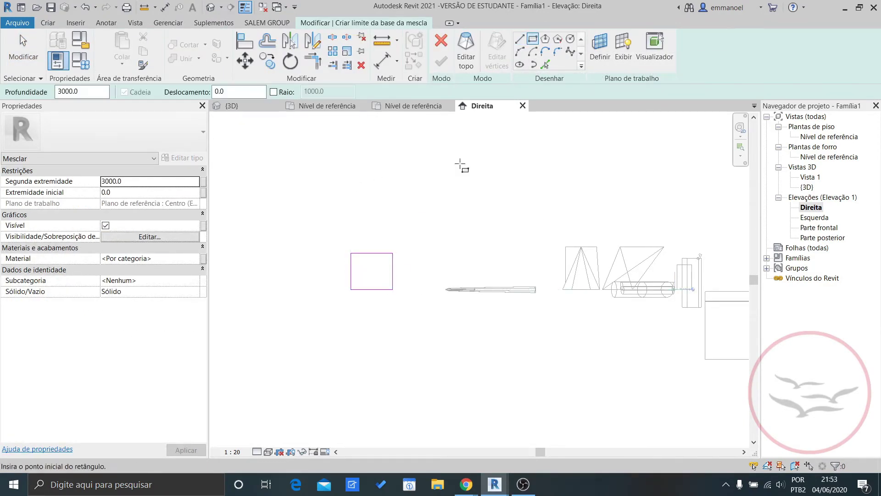
Sketch the blend's top as a large circle overlapping the base rectangle's upper-left corner, and finish the blend.
click(466, 51)
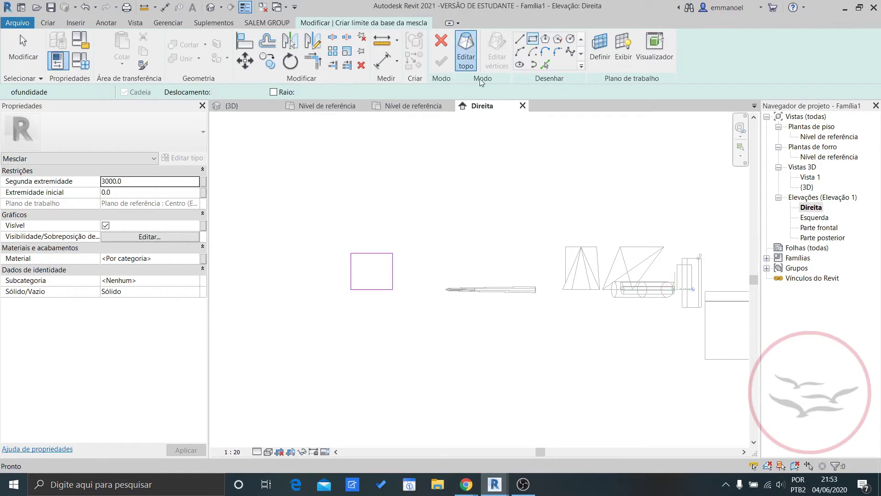
click(569, 40)
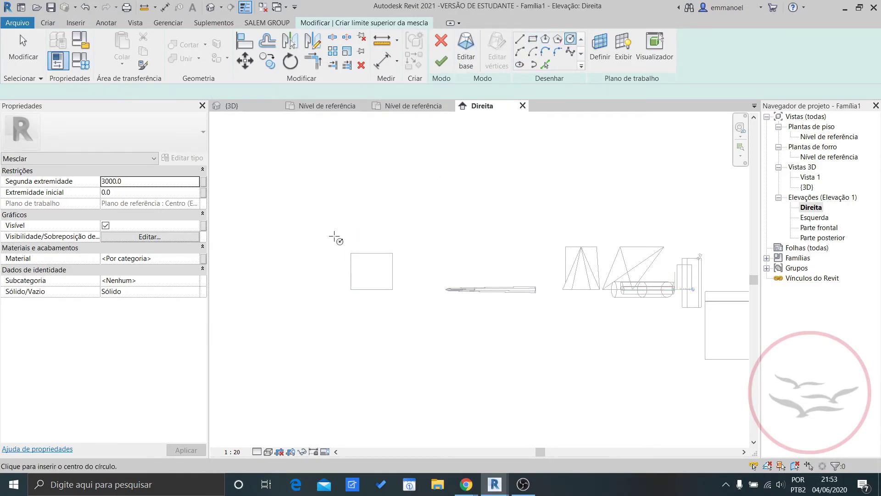
click(376, 260)
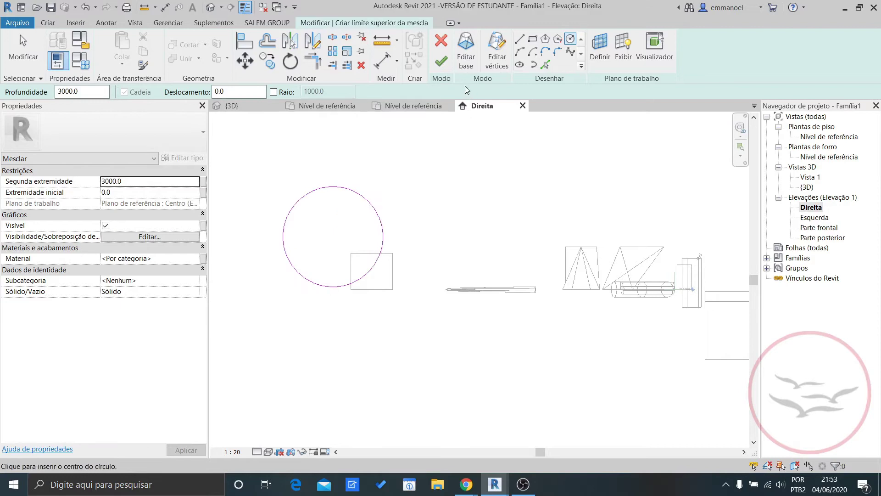
click(445, 69)
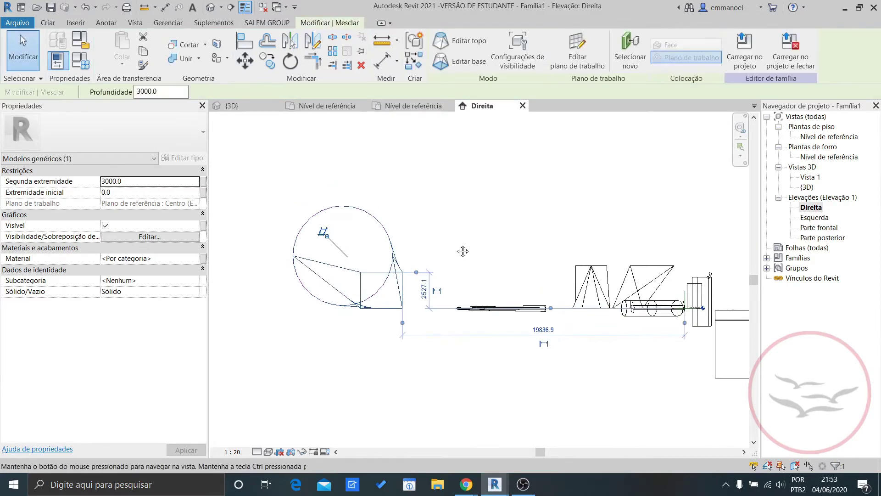
Stretch the new blend in the 3D view until its start end is at about -12010.6, for a depth of about 15010.6.
click(212, 7)
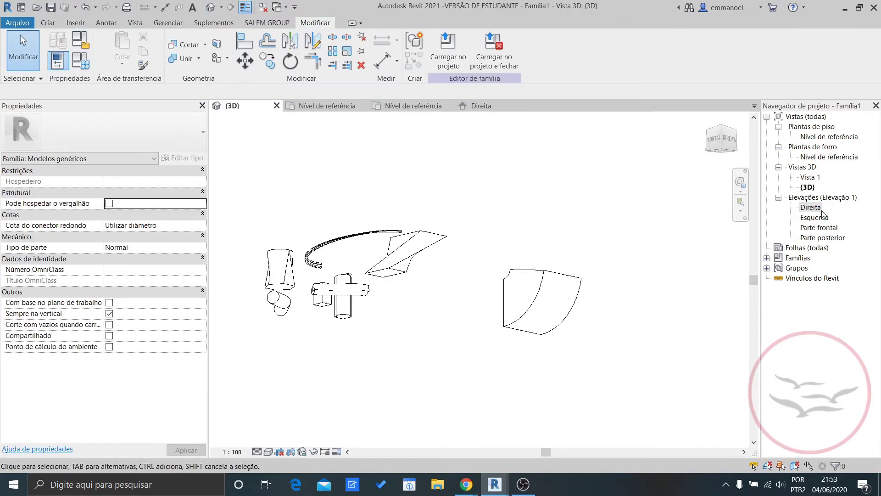
scroll(614, 306, down, 3)
shift+middle_drag(477, 302, 509, 350)
scroll(399, 291, up, 3)
click(367, 288)
shift+middle_drag(406, 307, 551, 317)
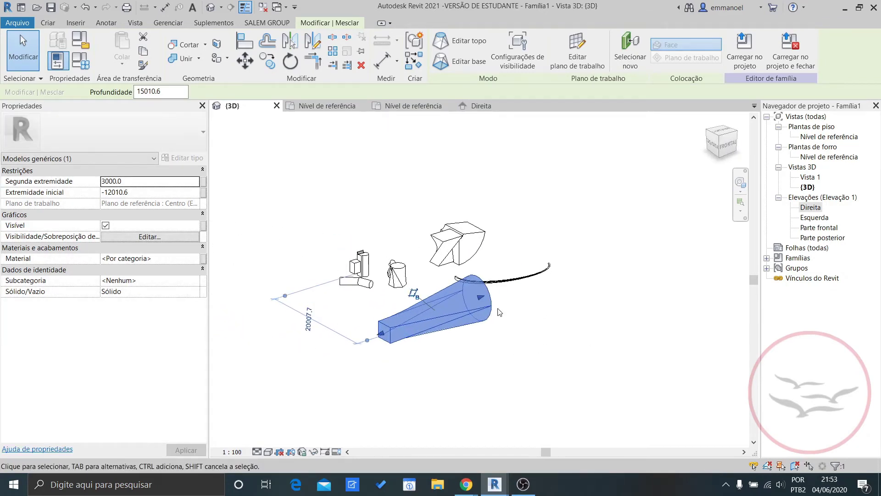
click(550, 333)
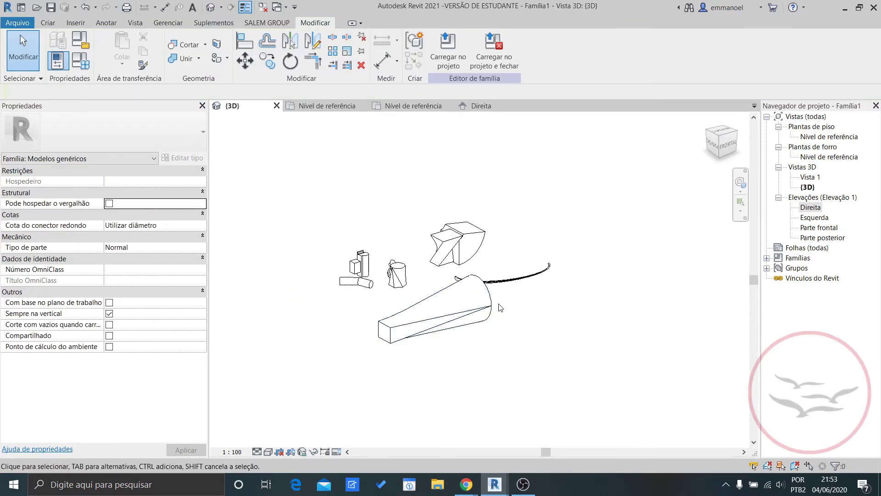
middle_drag(510, 321, 521, 330)
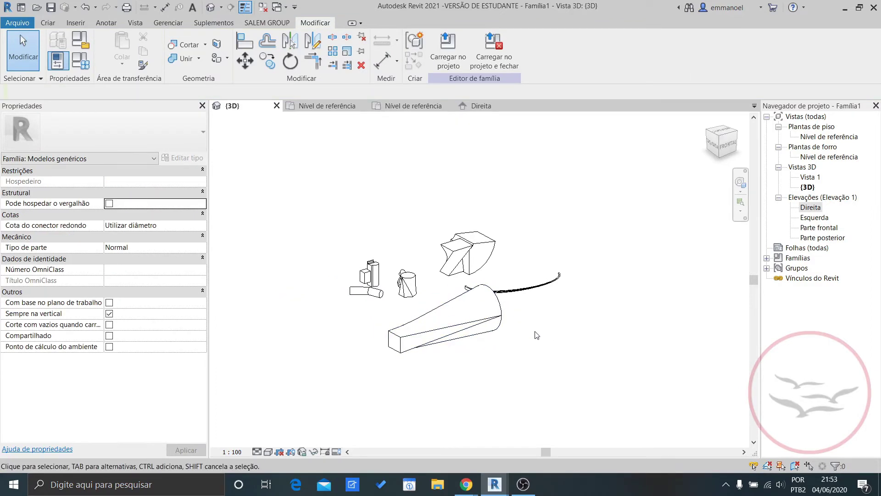
Delete the blends, the arc-shaped sweep and the other forms in the lower part of the Nível de referência floor plan.
double_click(820, 137)
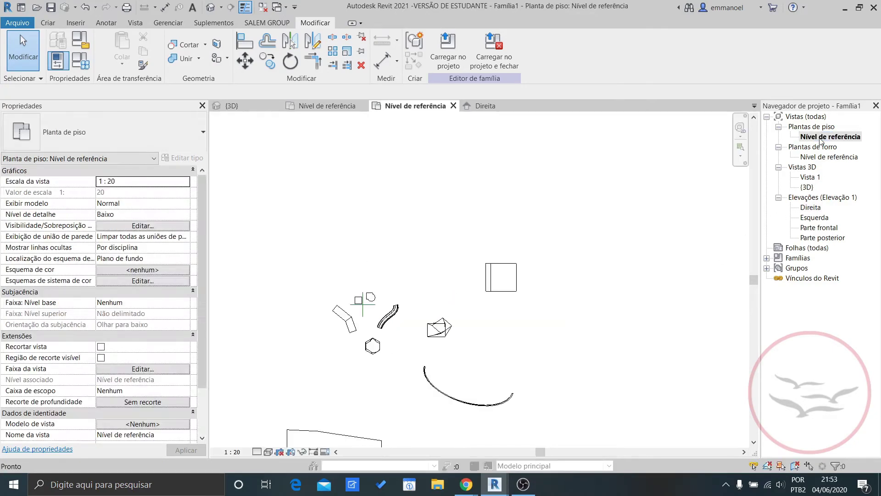
middle_drag(479, 333, 482, 323)
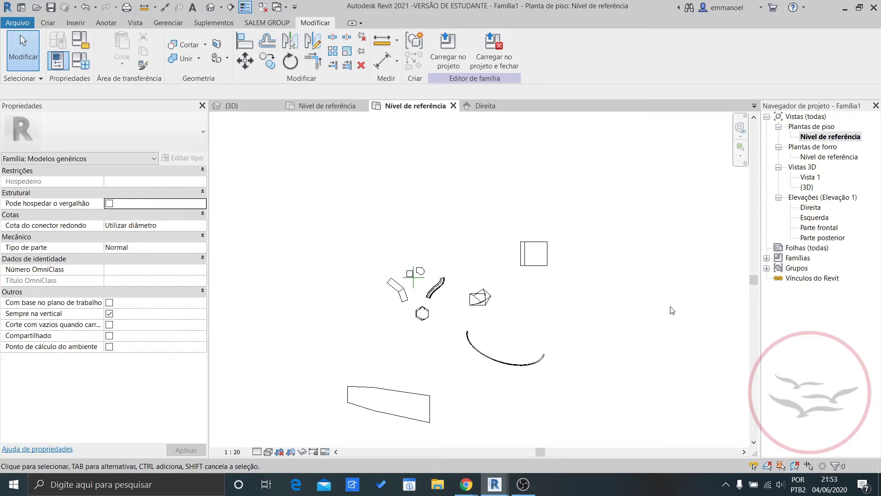
middle_drag(483, 334, 494, 288)
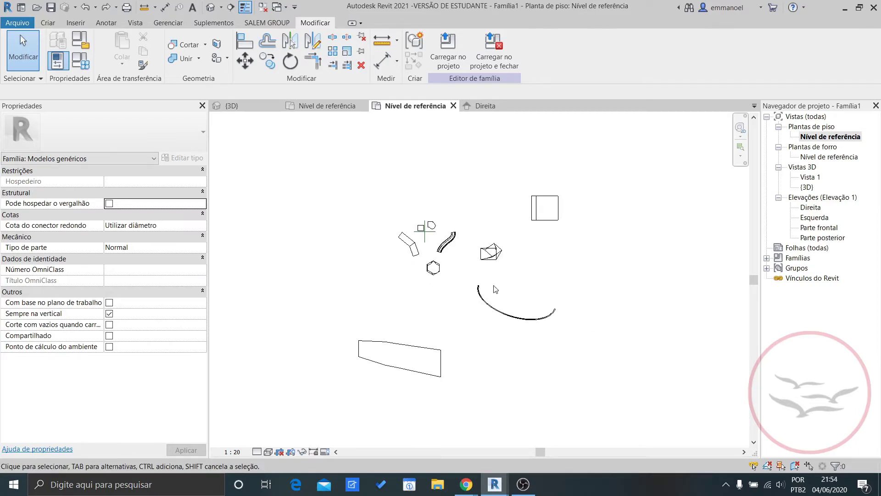
drag(586, 387, 358, 253)
key(Delete)
Delete the short curved sweep and the revolve, keeping only the two extrusions near the reference planes' intersection.
click(455, 237)
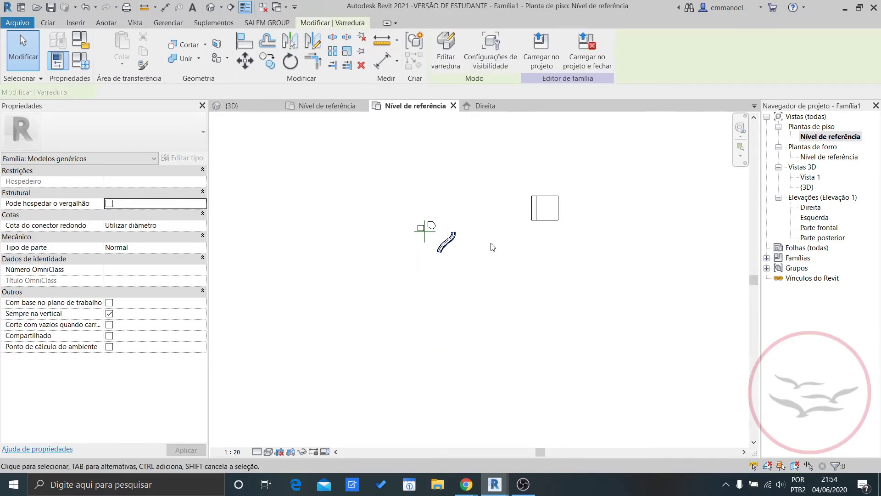
drag(466, 219, 444, 261)
key(Delete)
scroll(440, 231, up, 2)
scroll(426, 228, down, 3)
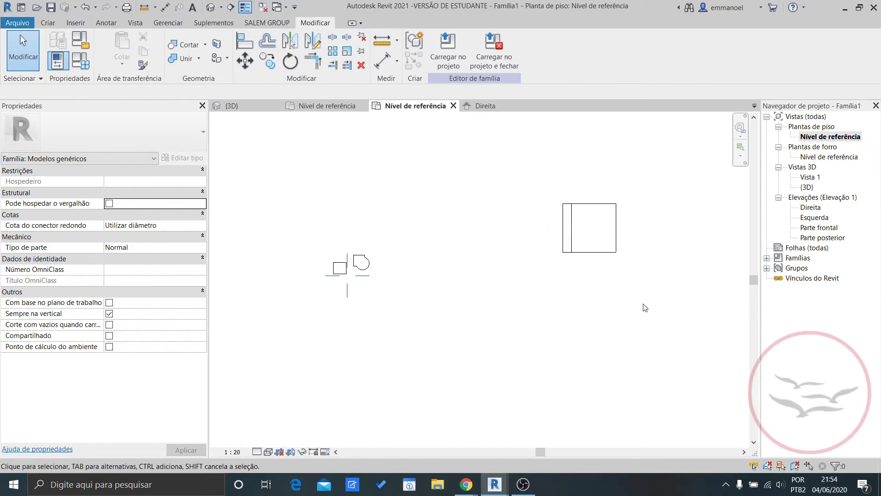
drag(548, 157, 546, 154)
key(Delete)
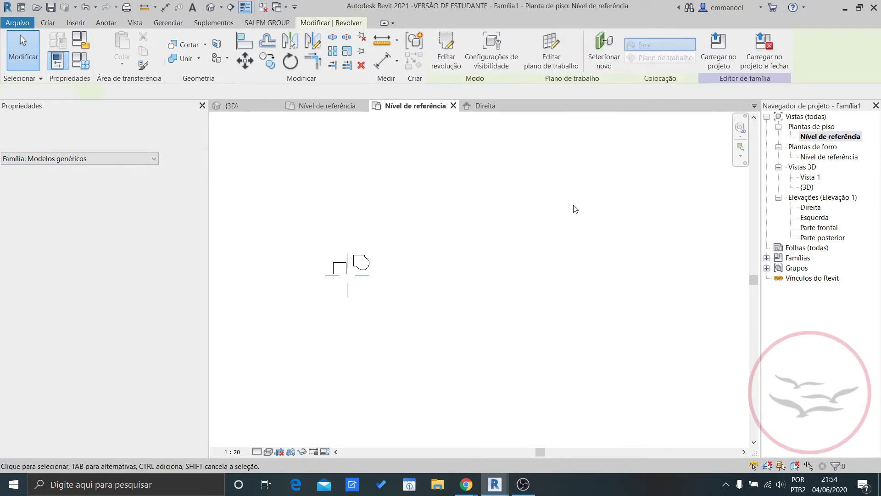
Create a 250-deep void extrusion from a 1000 by 1000 rectangle overlapping the square extrusion's upper-left corner in the floor plan.
scroll(372, 259, up, 8)
middle_drag(438, 259, 477, 255)
middle_drag(374, 166, 390, 160)
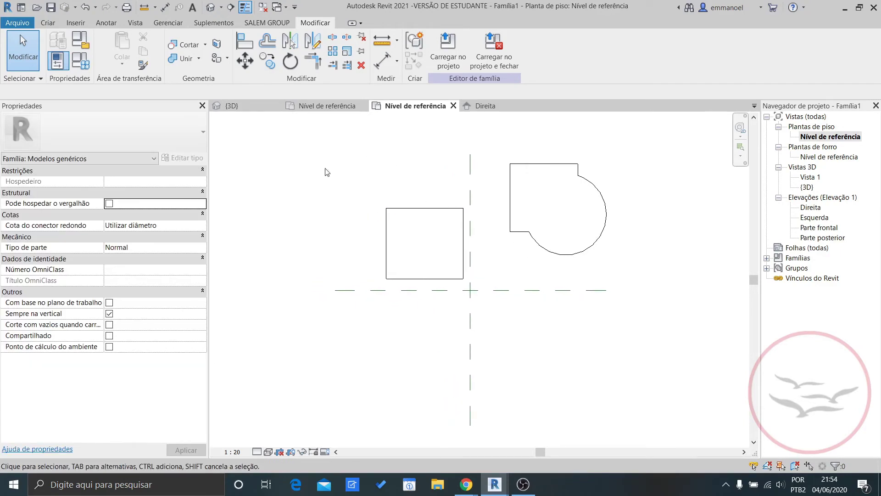
click(47, 23)
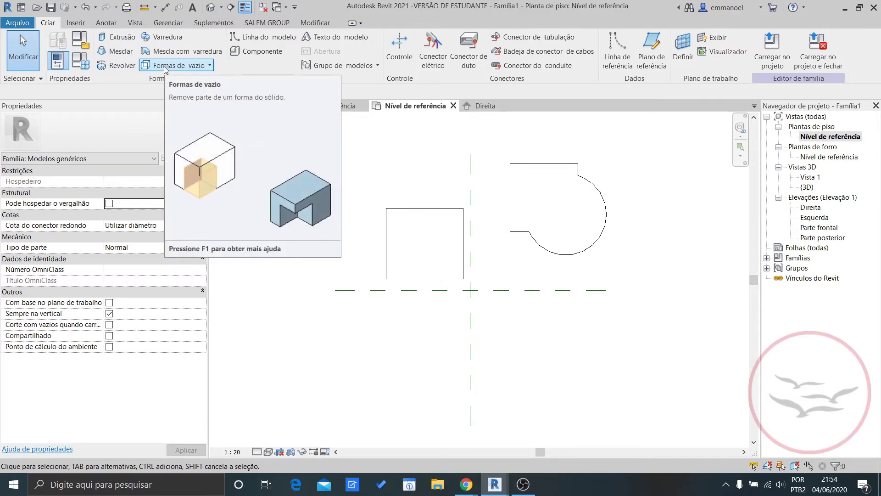
click(210, 67)
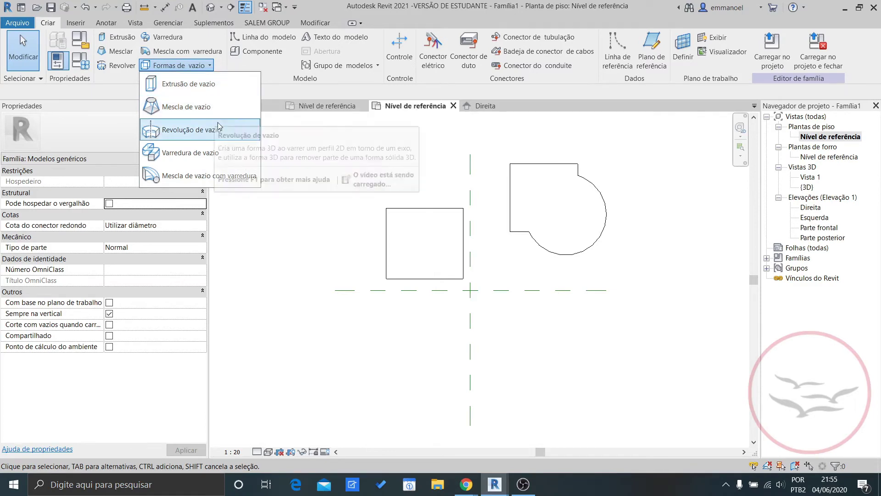
click(202, 84)
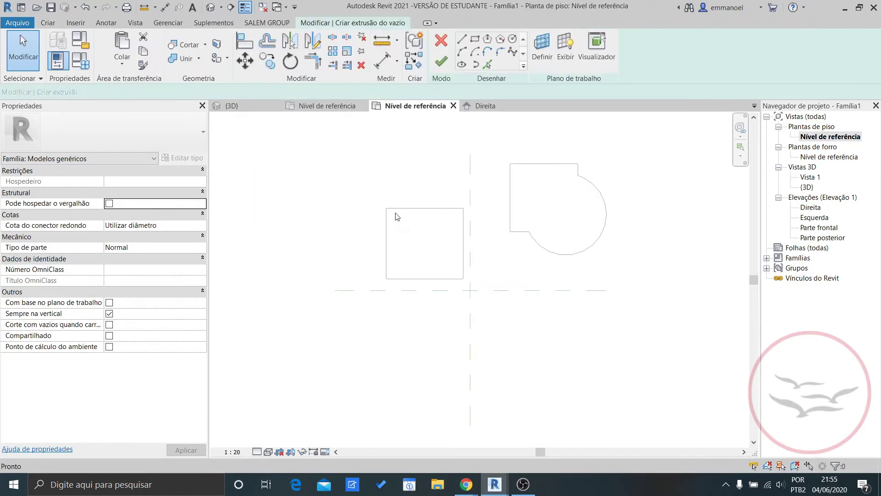
click(475, 40)
click(374, 199)
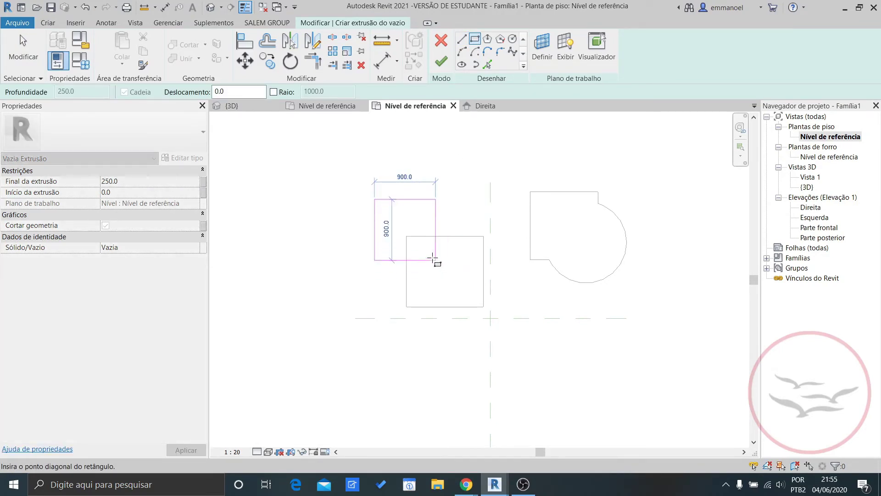
scroll(436, 261, up, 1)
middle_drag(445, 271, 471, 289)
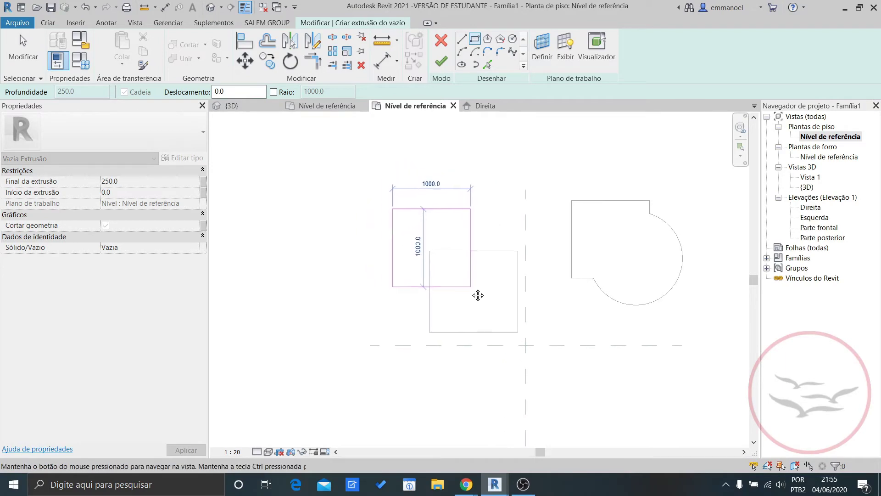
click(471, 287)
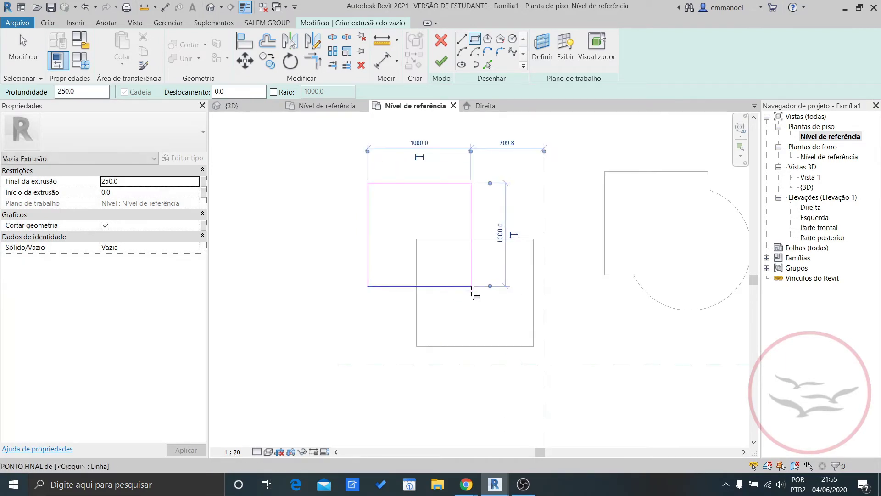
scroll(501, 253, up, 1)
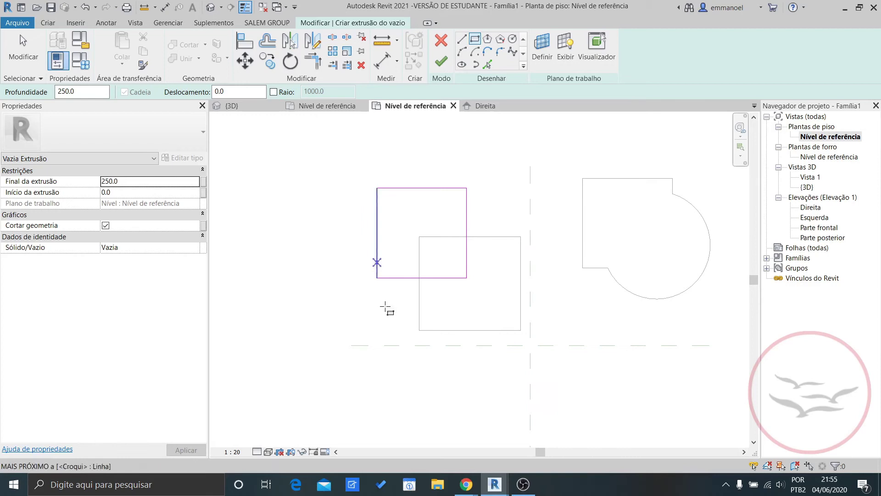
key(Escape)
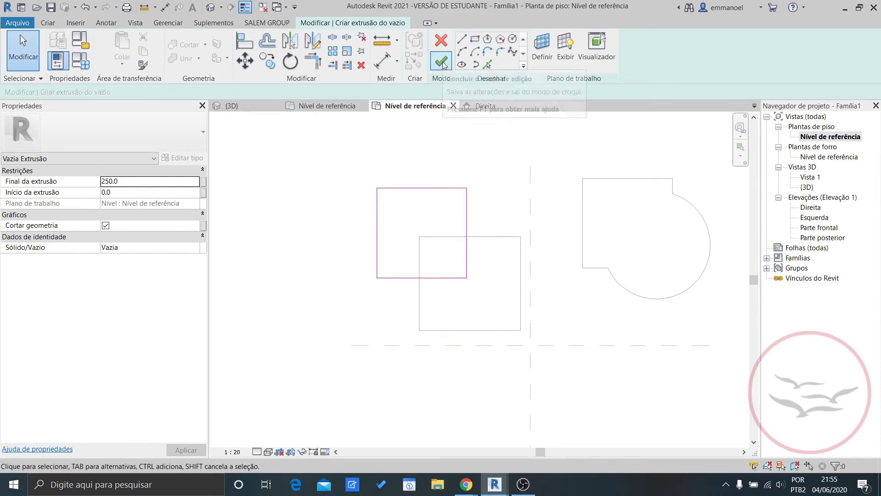
click(441, 62)
scroll(452, 165, down, 1)
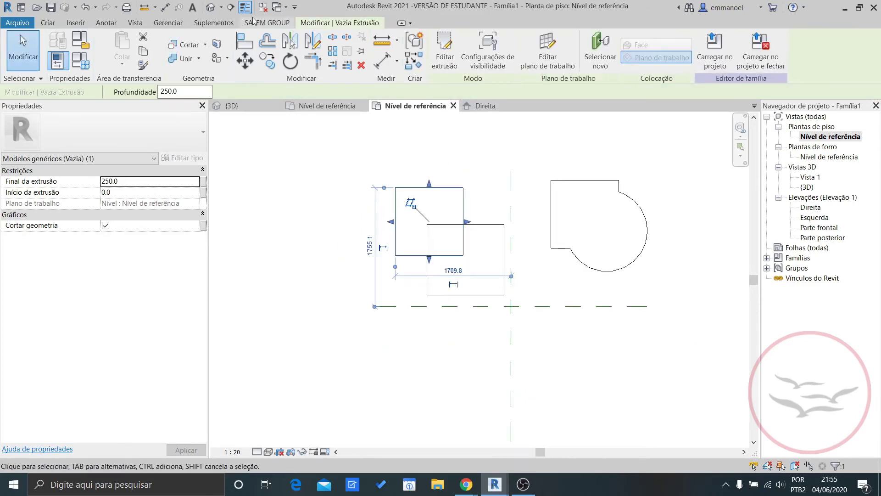
Examine in the 3D view how the void cuts the lower corner of the box extrusion.
click(210, 7)
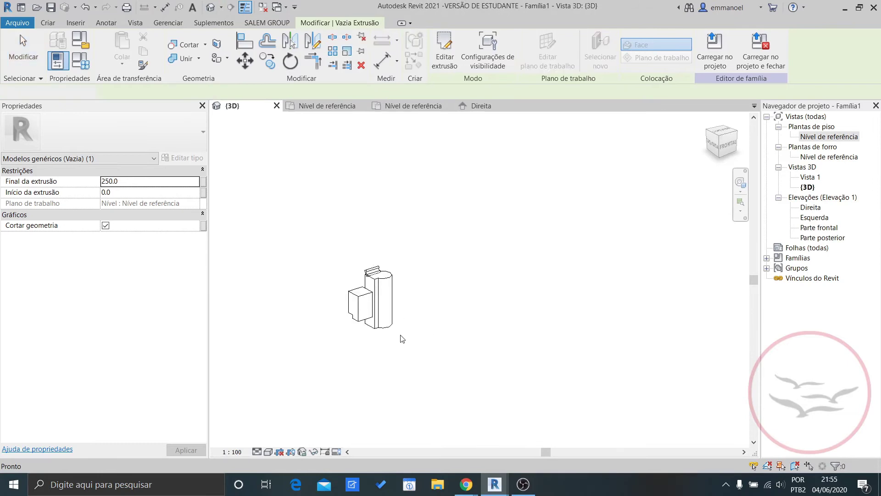
click(402, 339)
click(382, 320)
shift+middle_drag(392, 343, 497, 332)
scroll(372, 331, up, 2)
shift+middle_drag(387, 347, 405, 289)
scroll(439, 345, up, 2)
click(441, 361)
shift+middle_drag(401, 331, 401, 212)
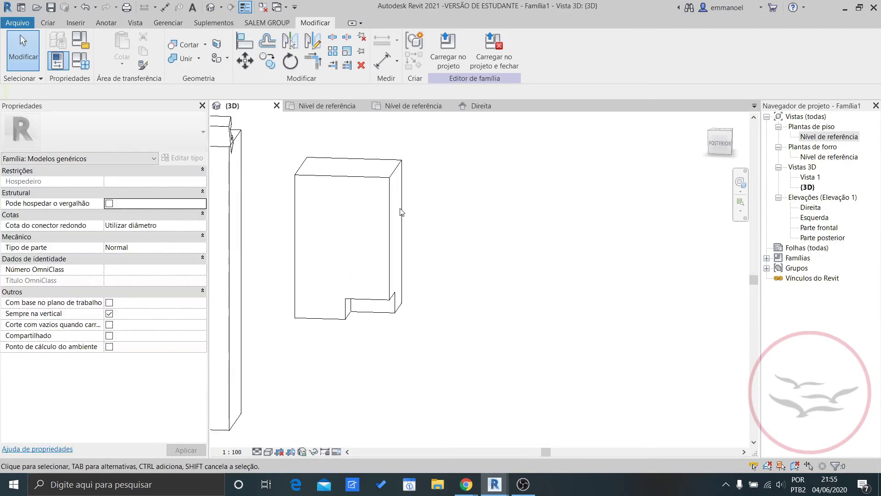
Stretch the void extrusion higher and farther across the box in the 3D view to enlarge the cut.
click(419, 255)
mouse_move(419, 255)
shift+middle_down()
mouse_move(490, 338)
mouse_move(432, 289)
mouse_move(480, 275)
mouse_move(466, 362)
shift+middle_up()
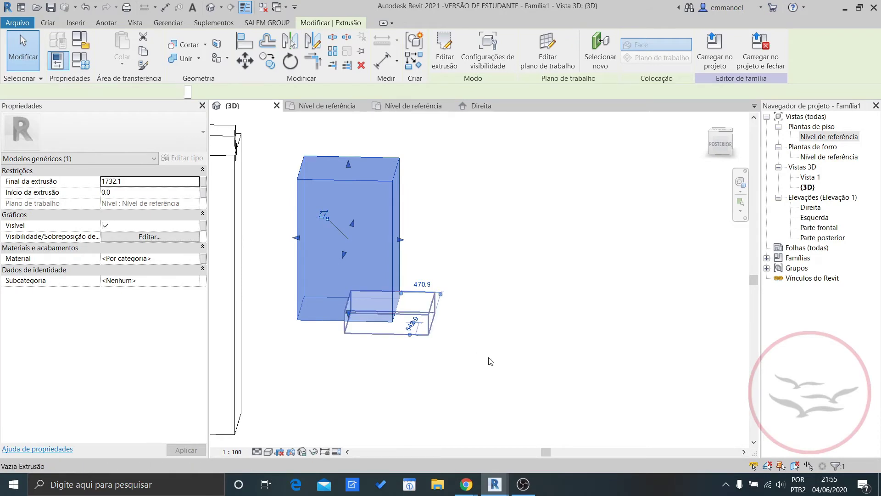
click(414, 305)
drag(393, 301, 390, 237)
shift+middle_drag(390, 236, 508, 300)
click(560, 325)
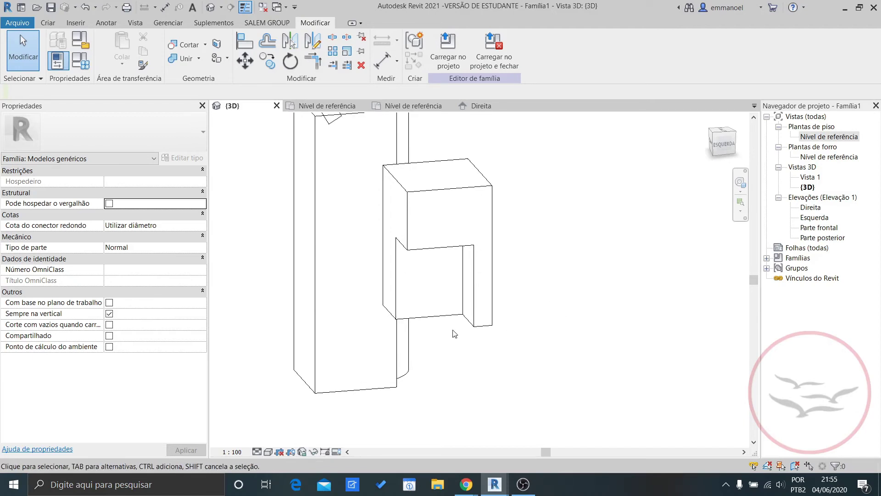
click(440, 317)
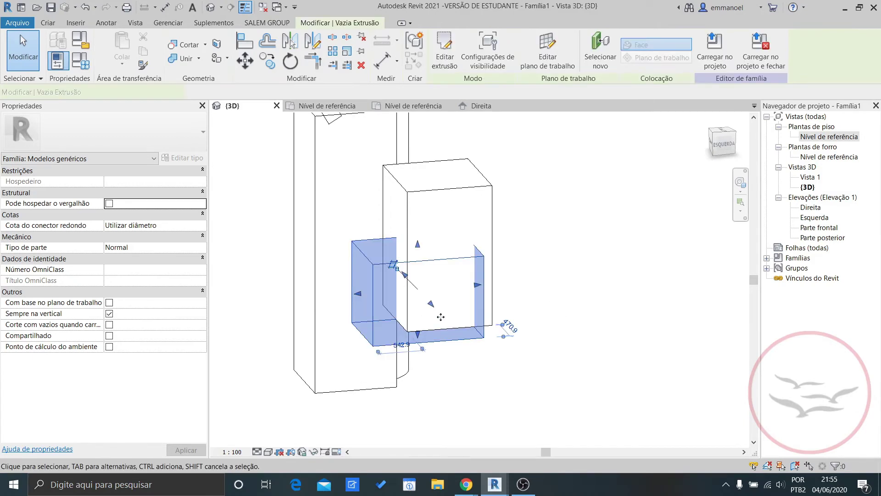
click(522, 269)
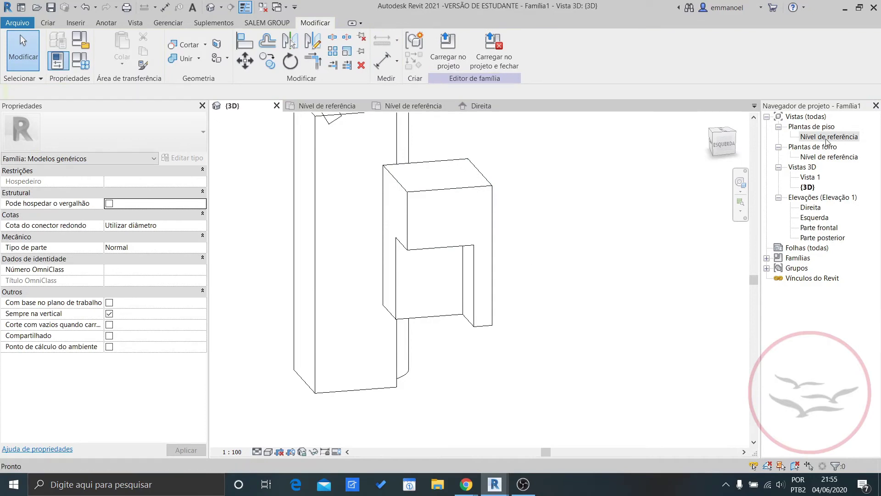
Delete the void extrusion overlapping the square in the Nível de referência floor plan, keeping the square extrusion.
double_click(827, 138)
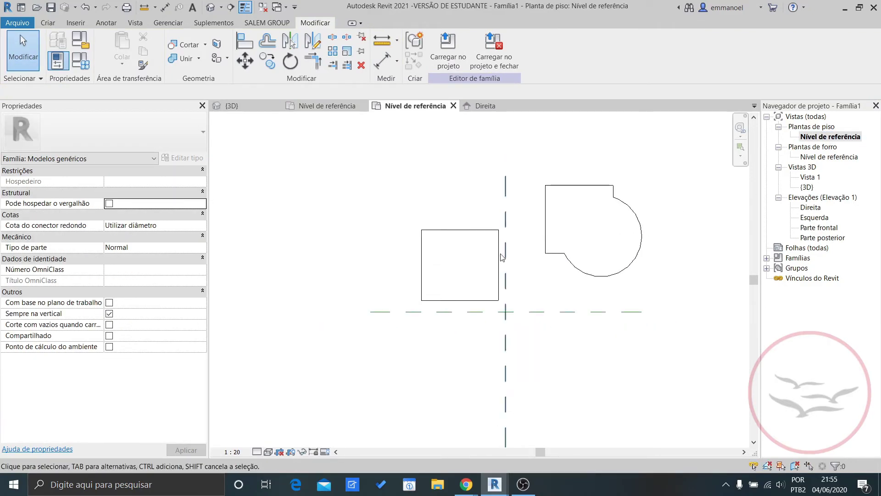
drag(268, 138, 528, 340)
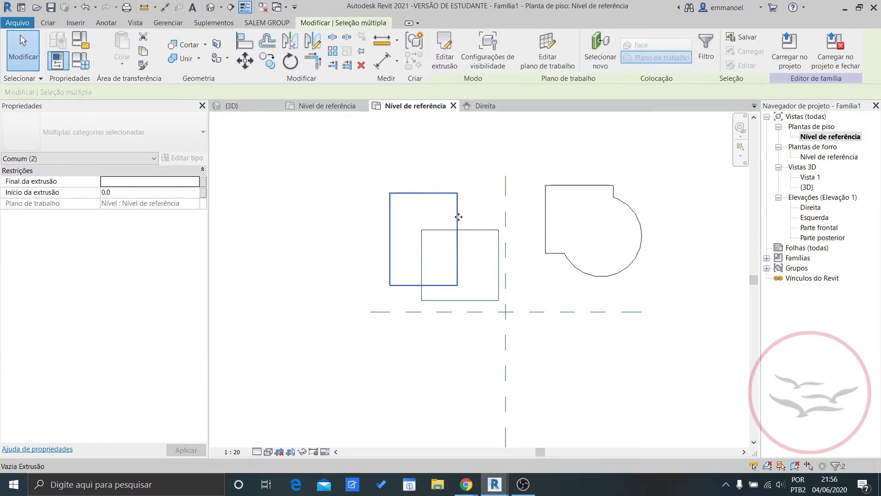
scroll(463, 229, down, 2)
key(Delete)
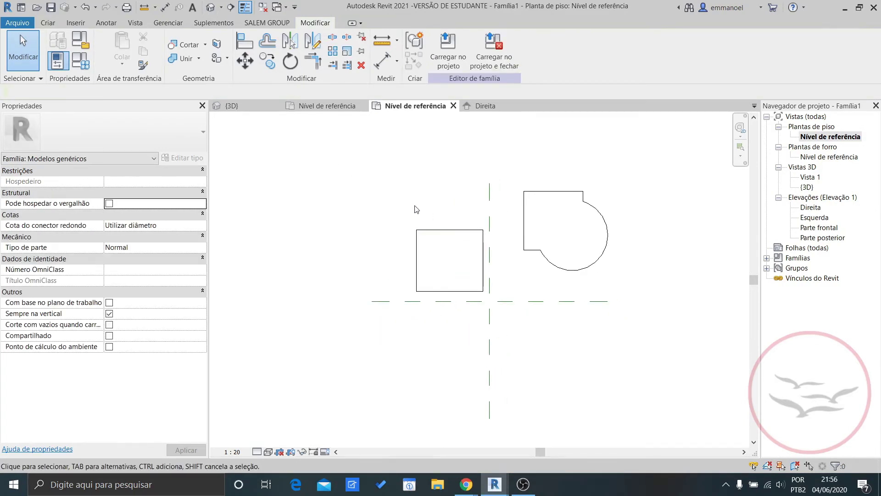
Create a 250-deep rectangular void extrusion below the square extrusion and the horizontal reference plane, clear of any solid.
click(48, 23)
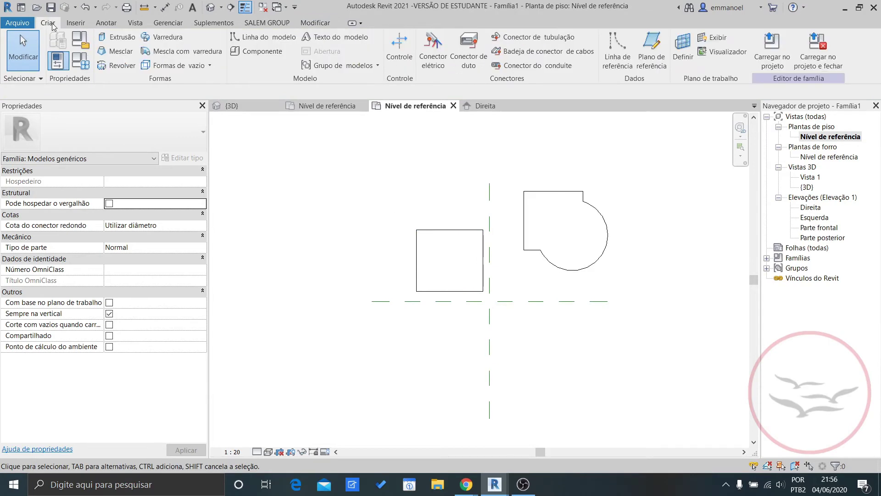
click(191, 68)
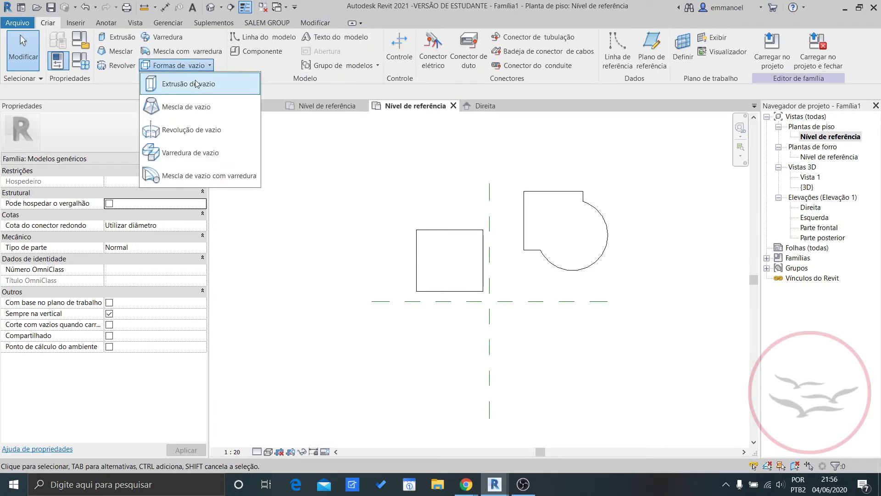
click(193, 82)
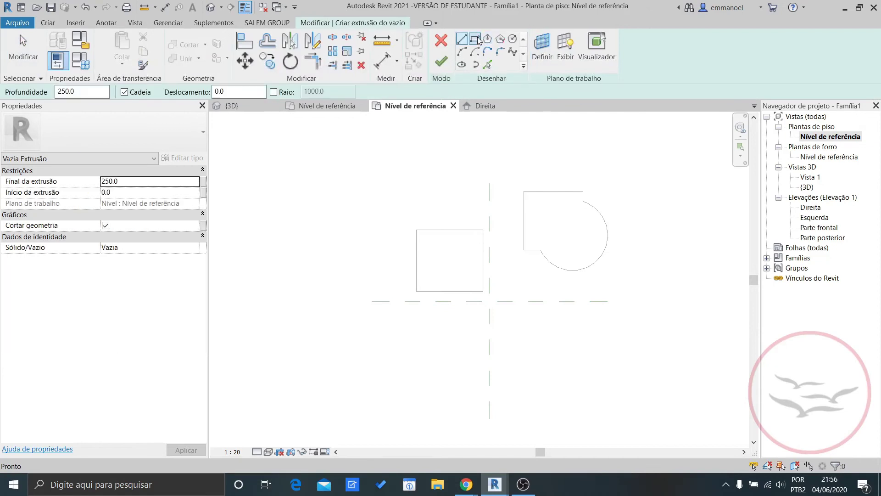
click(471, 378)
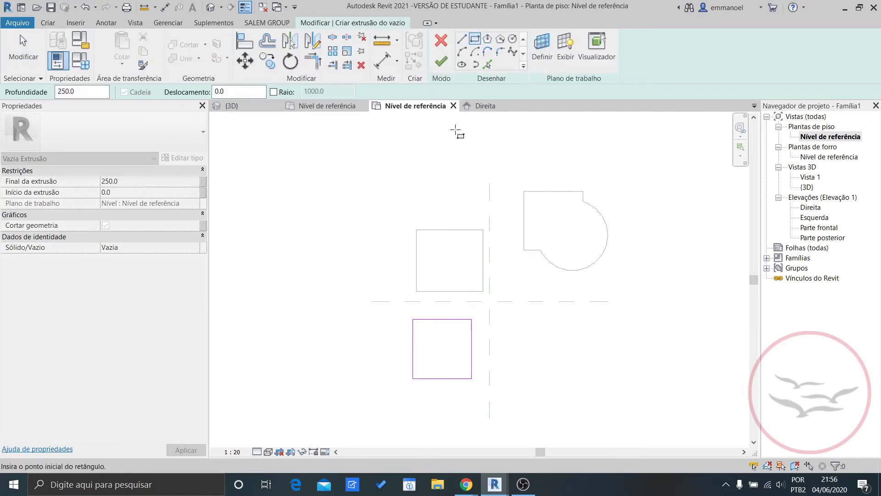
click(441, 61)
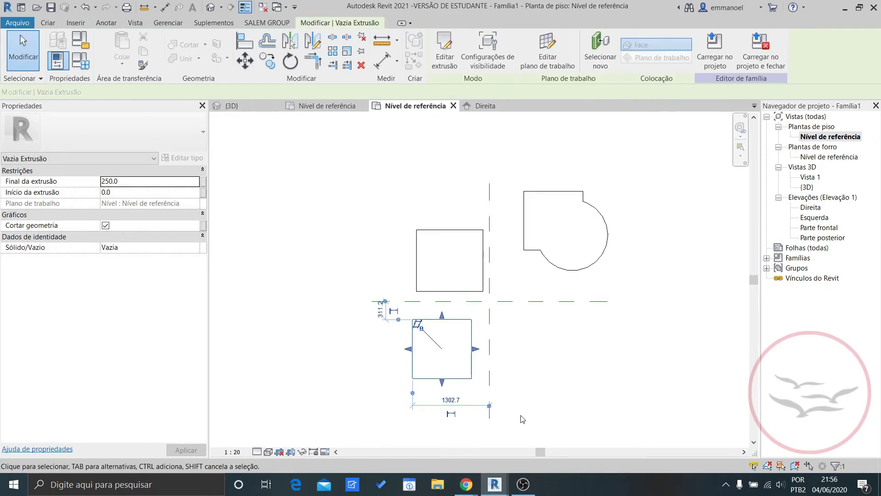
click(353, 372)
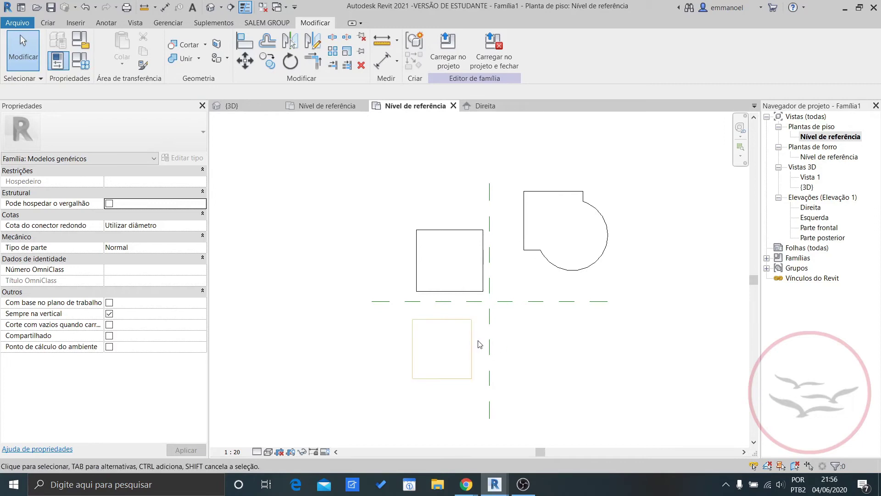
Move the separate void extrusion in the 3D view so it overlaps the tall extrusion with the rounded side.
click(211, 8)
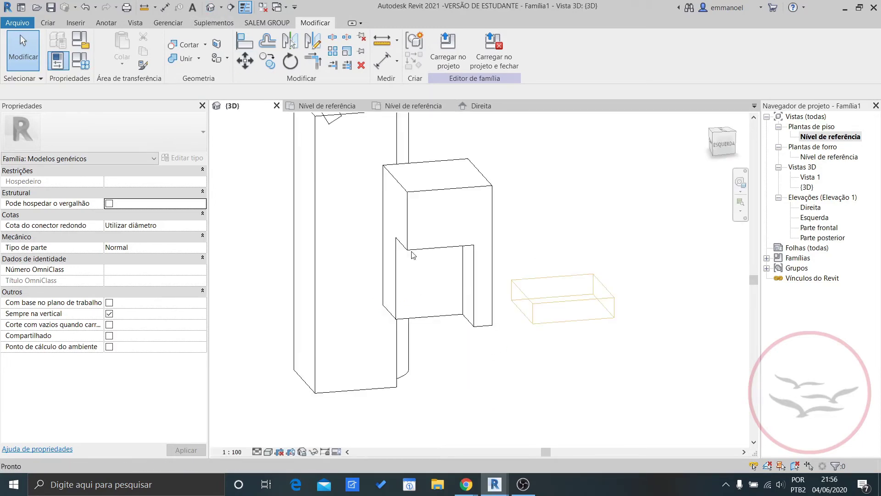
shift+middle_drag(518, 359, 486, 373)
middle_drag(576, 269, 576, 294)
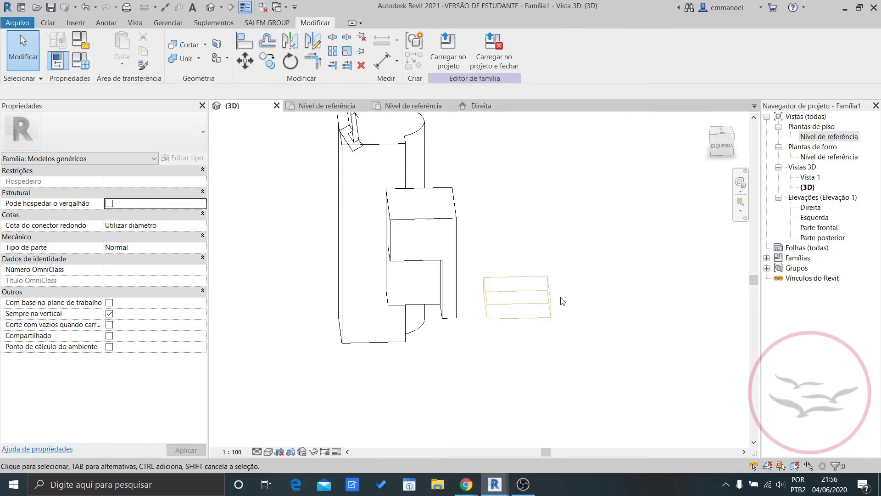
scroll(565, 304, up, 1)
scroll(565, 304, down, 2)
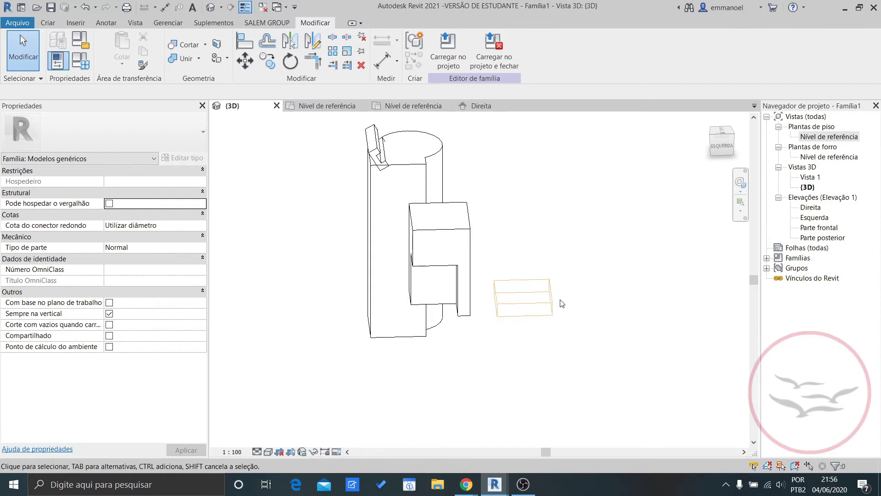
click(555, 303)
shift+middle_drag(572, 321, 565, 411)
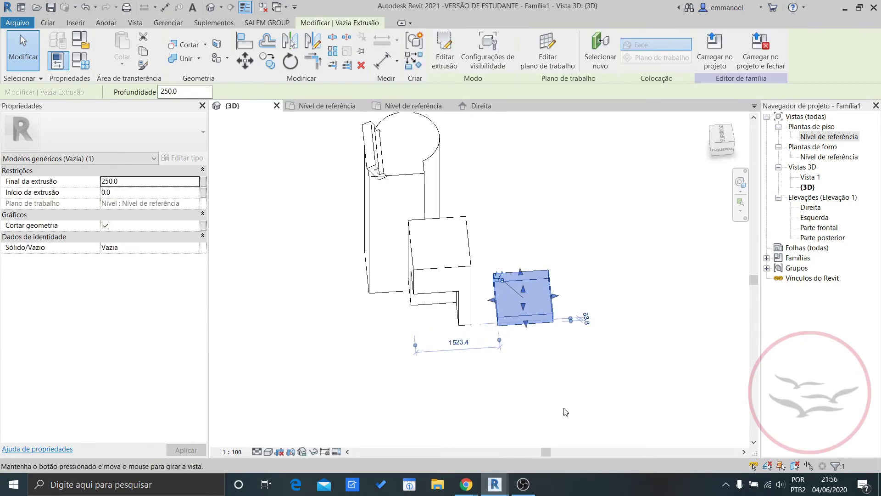
shift+middle_drag(563, 298, 460, 309)
drag(423, 296, 533, 242)
shift+middle_drag(578, 296, 593, 290)
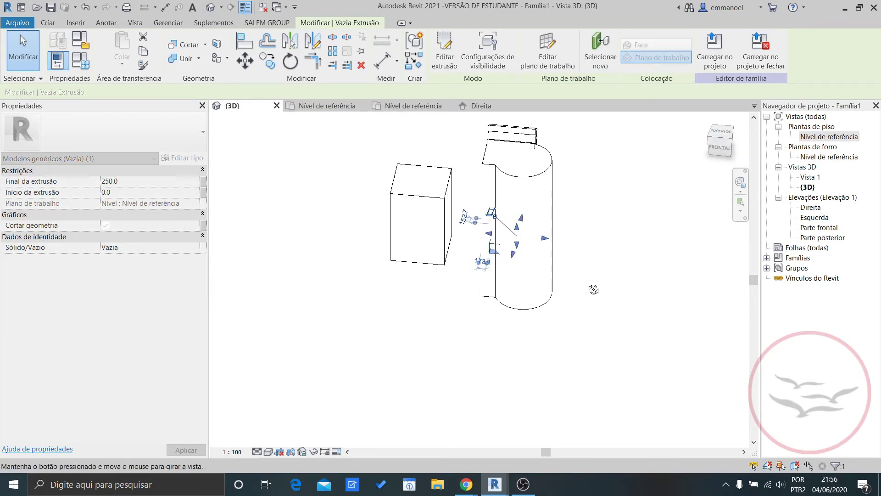
Shift the void extrusion slightly forward so it protrudes from the front corner of the tall rounded extrusion.
scroll(494, 247, up, 2)
drag(487, 240, 485, 263)
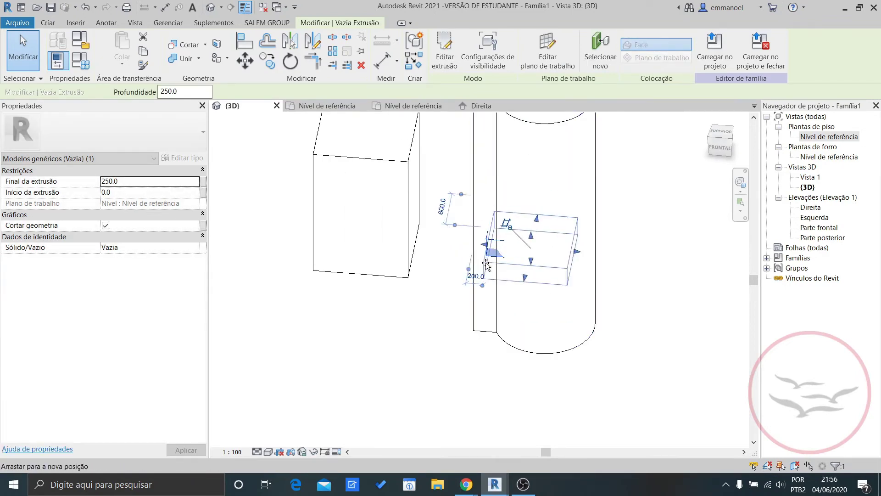
click(626, 328)
Try cutting the tall rounded extrusion with Cut geometry, picking the solid first and the void second, and undo that cut.
shift+middle_drag(648, 337, 456, 334)
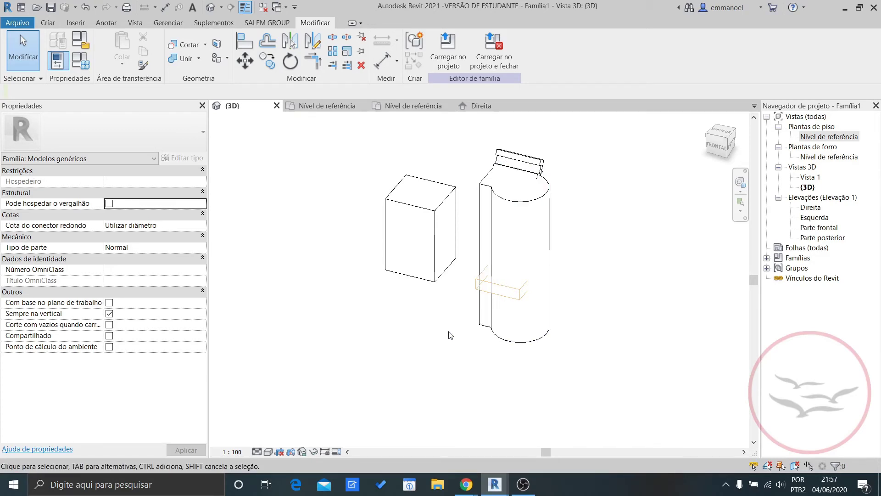
scroll(450, 356, up, 4)
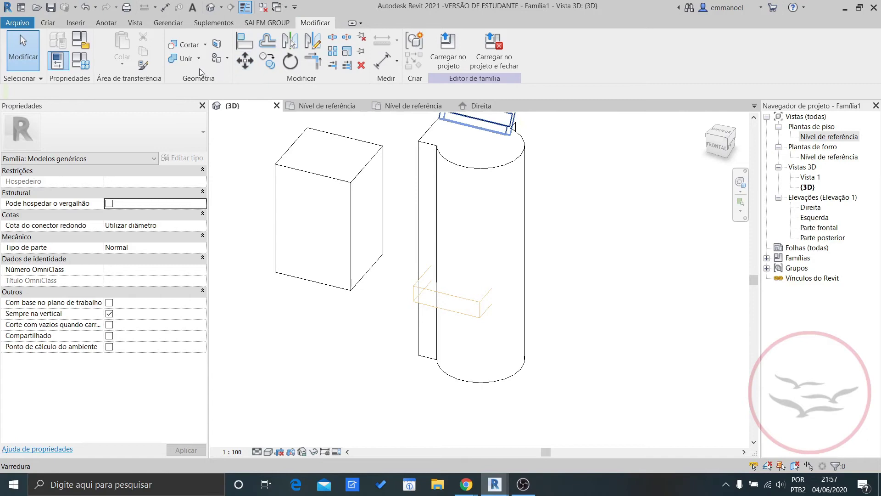
click(185, 44)
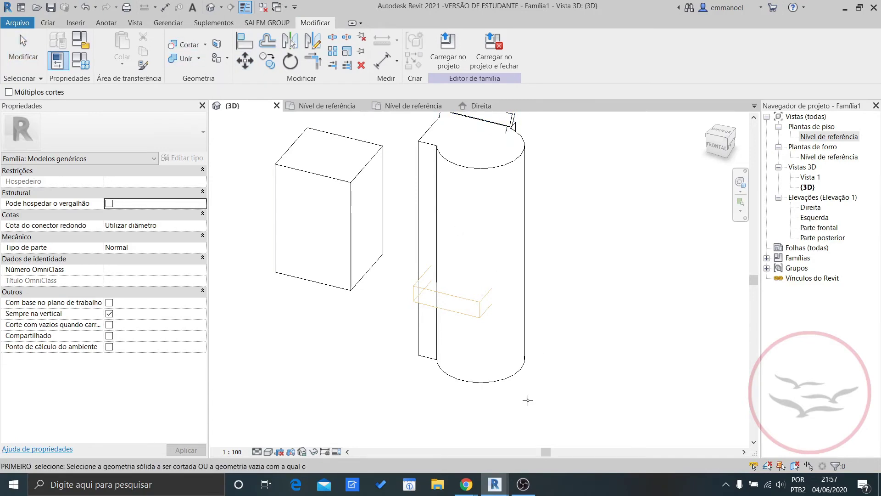
click(416, 329)
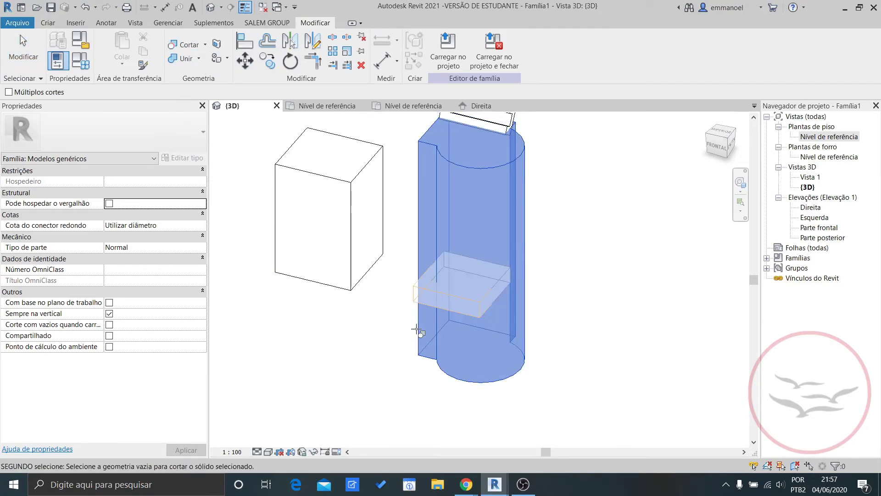
click(411, 284)
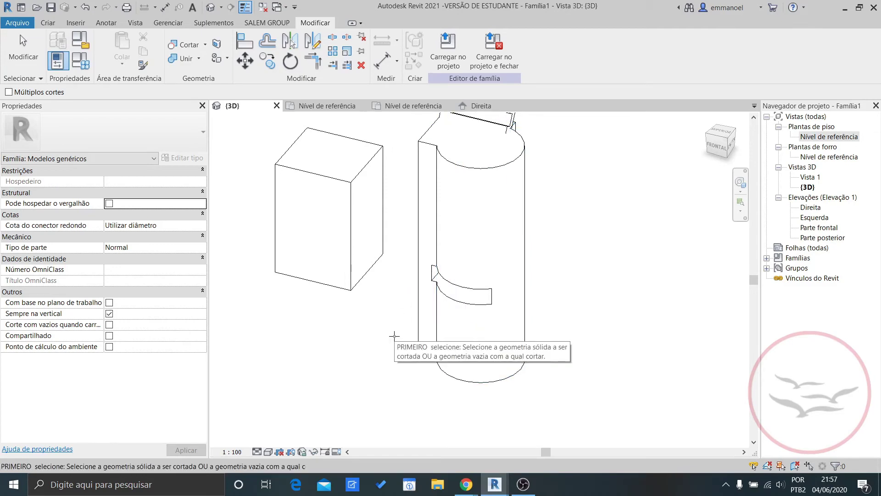
key(ctrl+z)
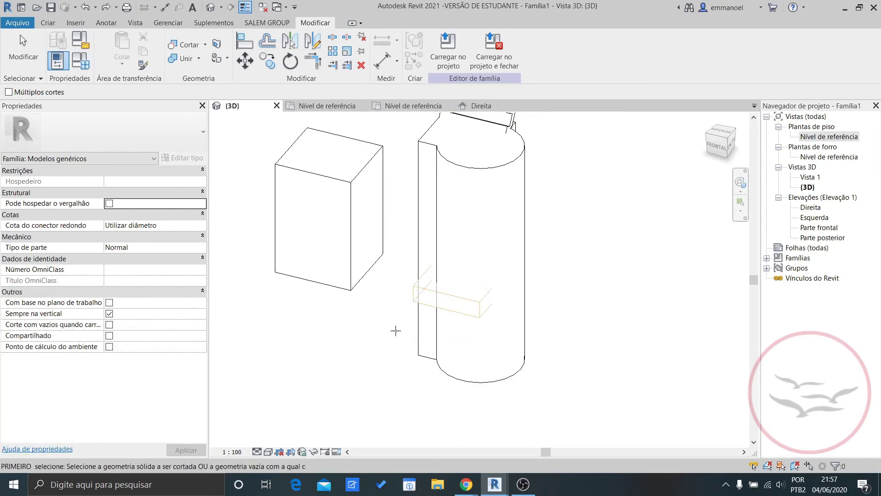
Cut the tall rounded extrusion with the overlapping void extrusion, picking the void first and the solid second.
click(431, 291)
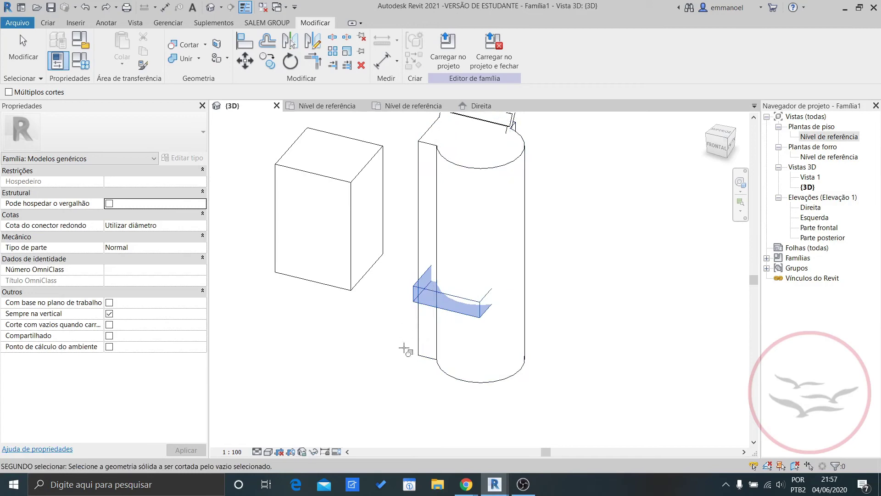
click(418, 340)
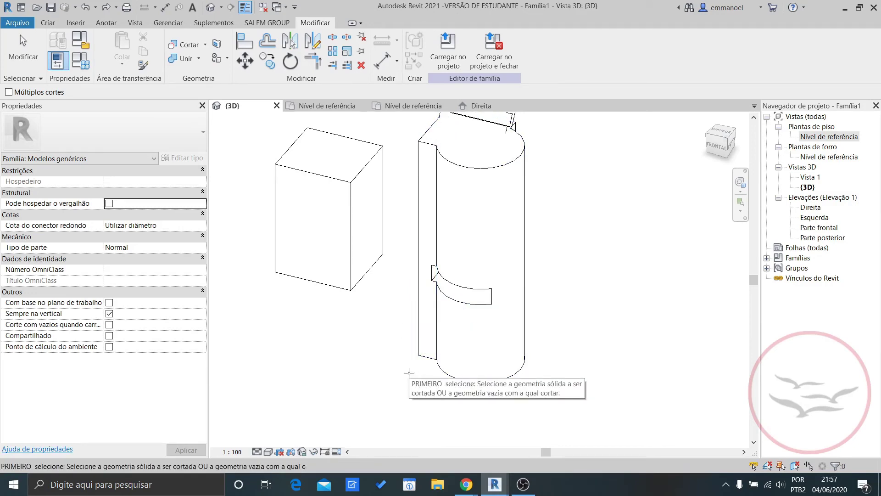
key(Escape)
scroll(409, 349, down, 2)
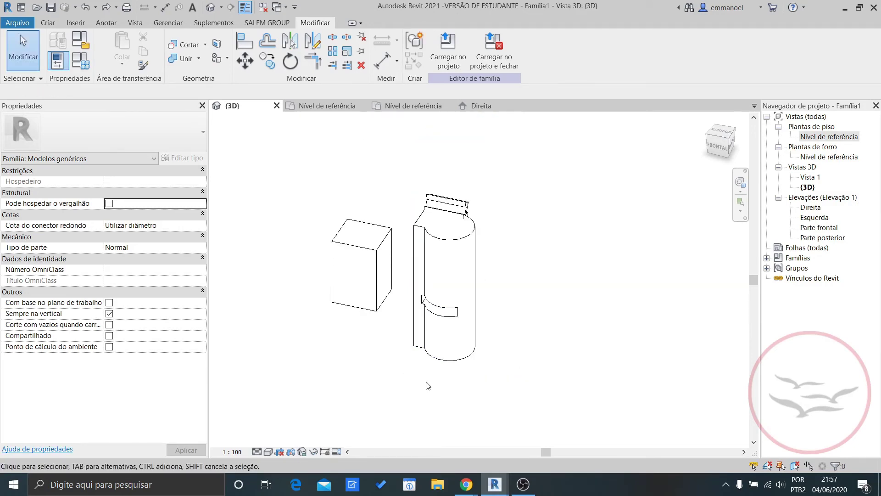
Move the cutting void extrusion out of the tall rounded extrusion to the empty area in front of the square extrusion.
click(451, 323)
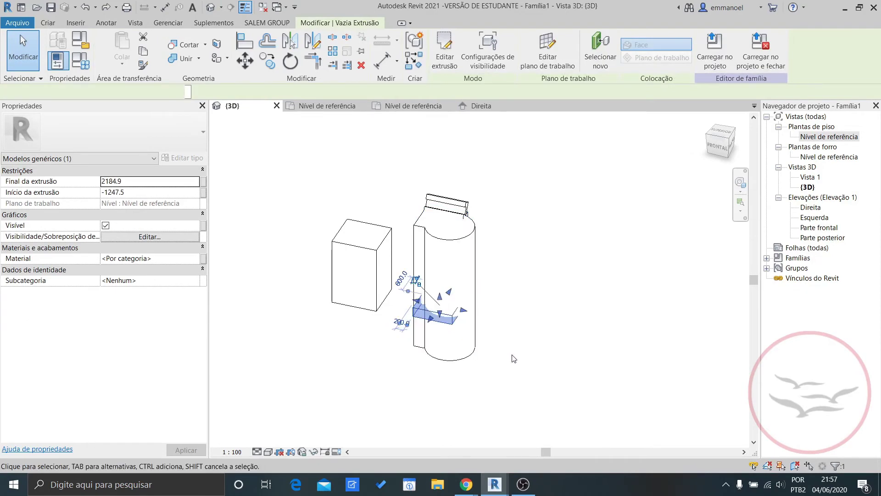
key(Escape)
click(430, 315)
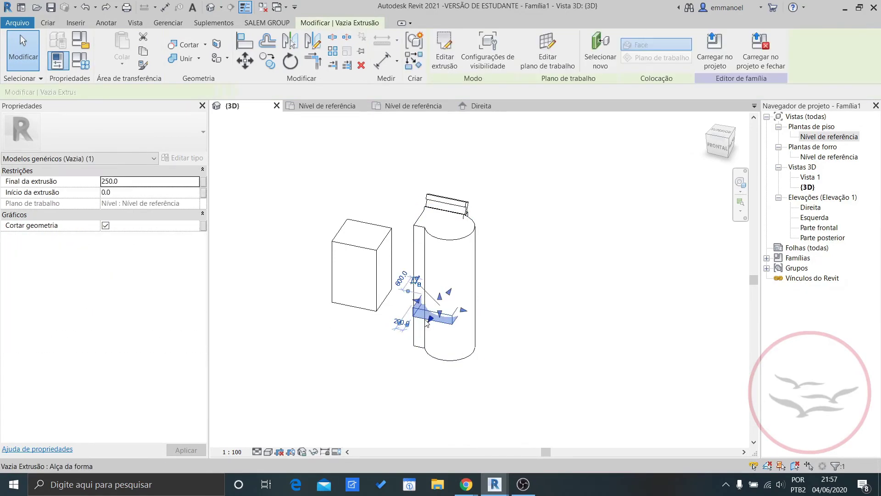
drag(418, 324, 345, 370)
key(Escape)
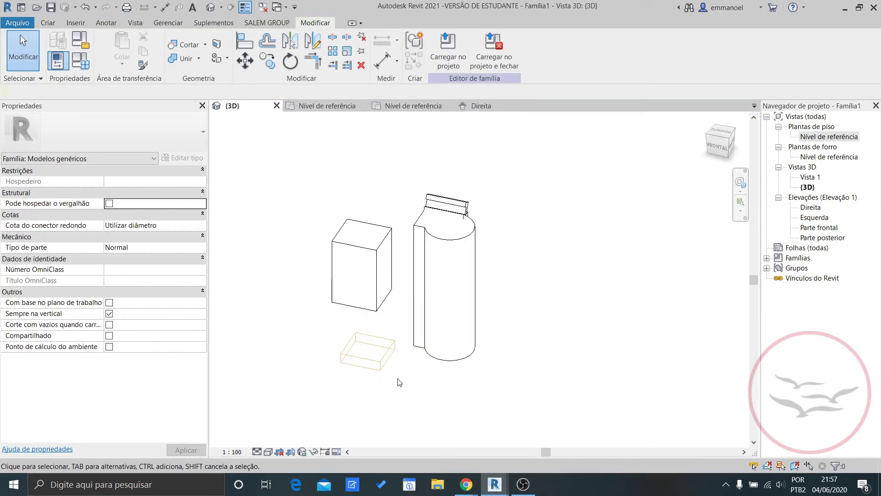
Move the void extrusion back so it partly overlaps the straight side of the tall rounded extrusion.
scroll(396, 369, up, 1)
click(385, 367)
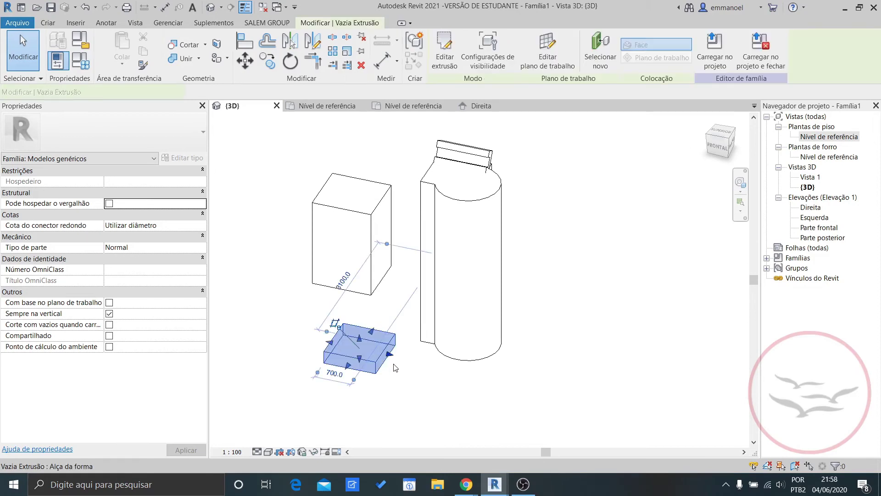
mouse_move(387, 366)
mouse_down()
mouse_move(433, 324)
mouse_move(528, 299)
mouse_move(521, 290)
mouse_move(461, 312)
mouse_move(445, 303)
mouse_up()
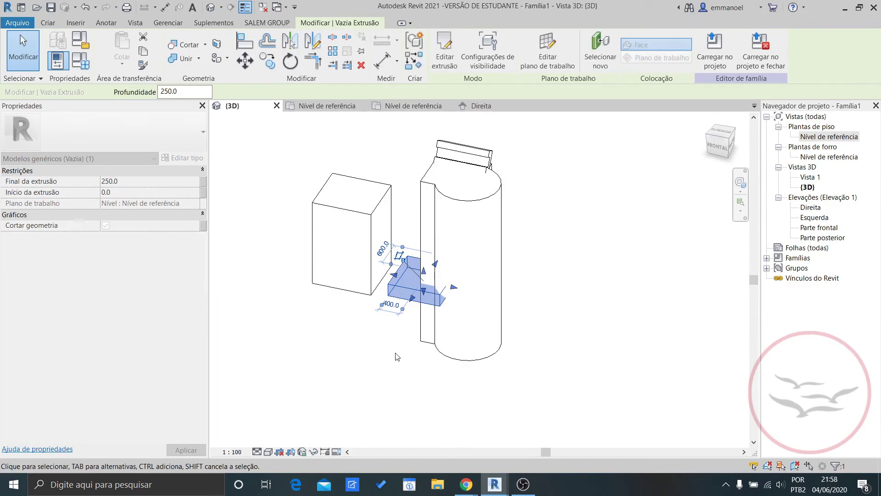
scroll(397, 356, up, 2)
middle_drag(398, 357, 413, 368)
shift+middle_drag(507, 319, 528, 313)
scroll(461, 304, up, 2)
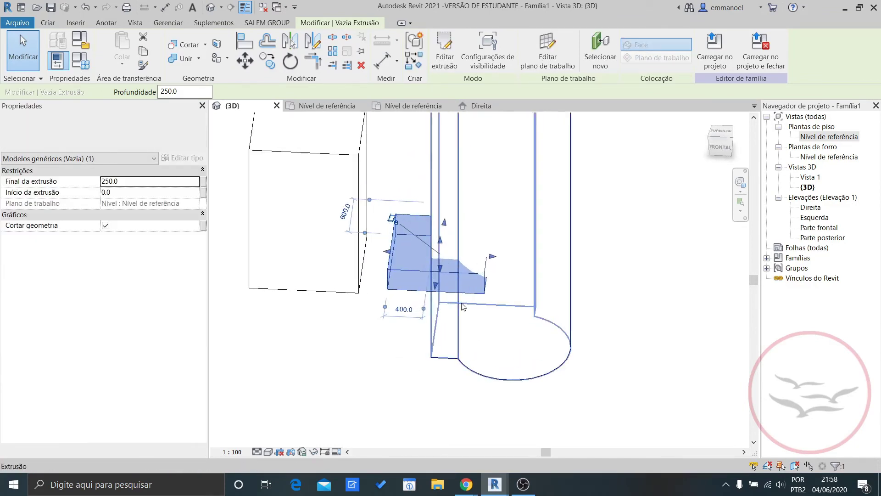
Move the flat void extrusion from the tall rounded extrusion to the square extrusion so that they overlap.
drag(441, 267, 325, 288)
click(360, 360)
shift+middle_drag(360, 359, 583, 348)
scroll(394, 321, down, 1)
scroll(582, 350, down, 1)
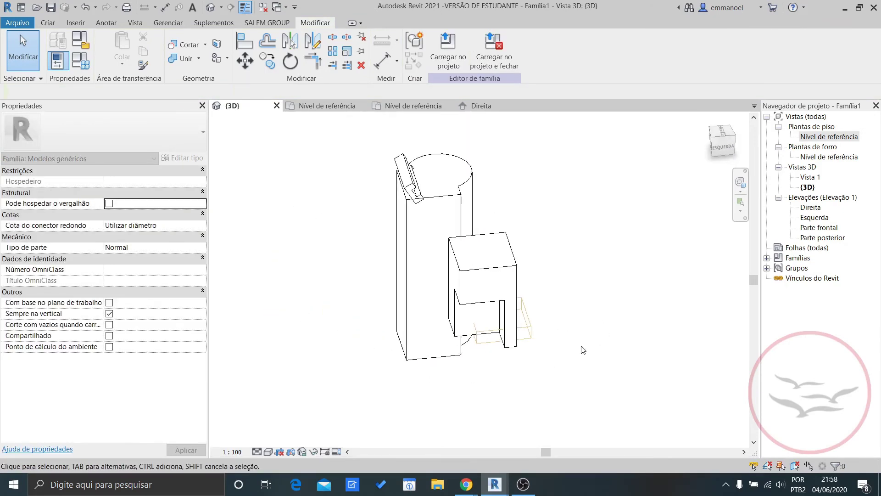
Move the larger void that notches the square extrusion completely out of that solid.
click(463, 312)
drag(463, 314, 319, 296)
shift+middle_drag(365, 375, 436, 386)
drag(354, 298, 360, 225)
click(380, 356)
shift+middle_drag(374, 359, 367, 317)
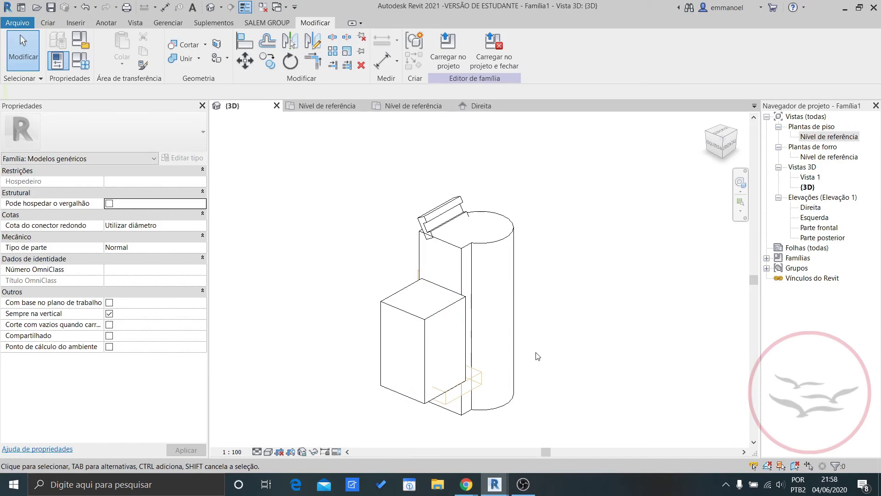
scroll(538, 356, down, 3)
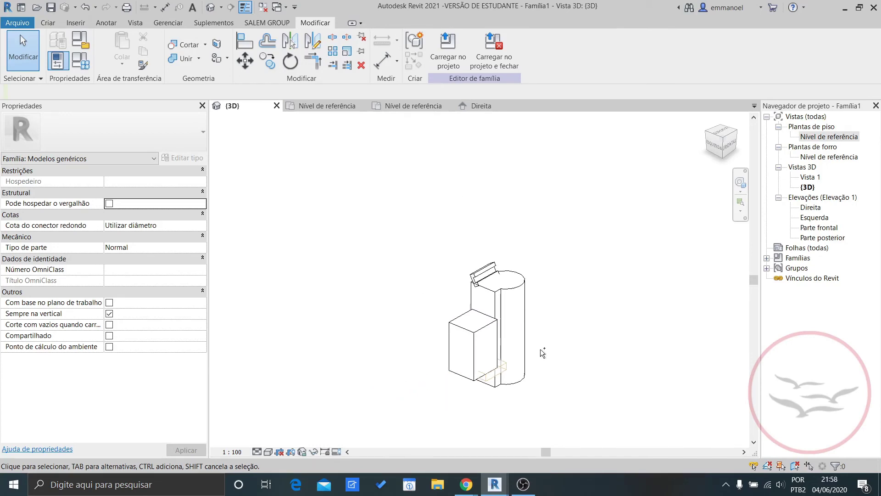
scroll(541, 349, up, 4)
mouse_move(540, 349)
shift+middle_down()
mouse_move(530, 370)
mouse_move(539, 365)
shift+middle_up()
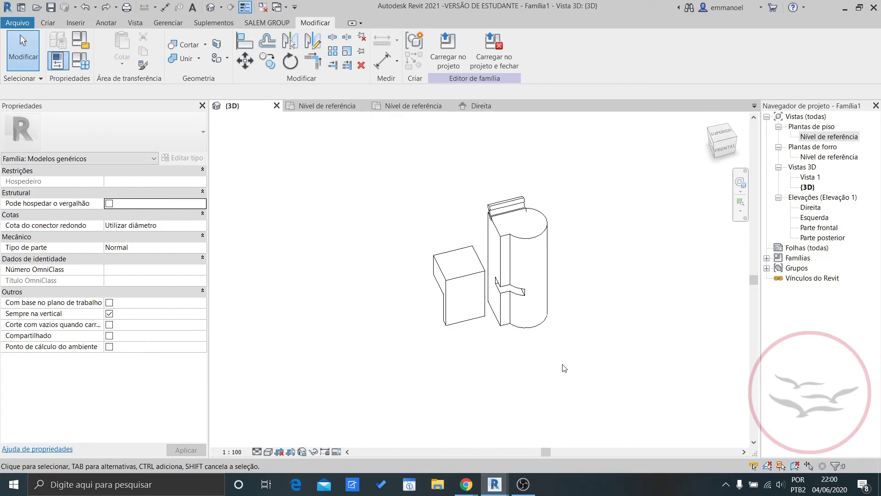
middle_drag(564, 368, 537, 390)
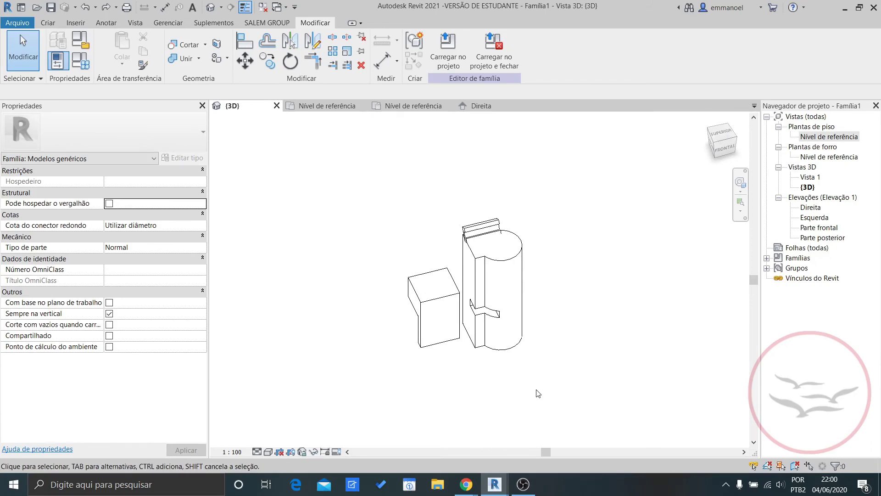
scroll(515, 391, up, 1)
shift+middle_drag(469, 378, 446, 305)
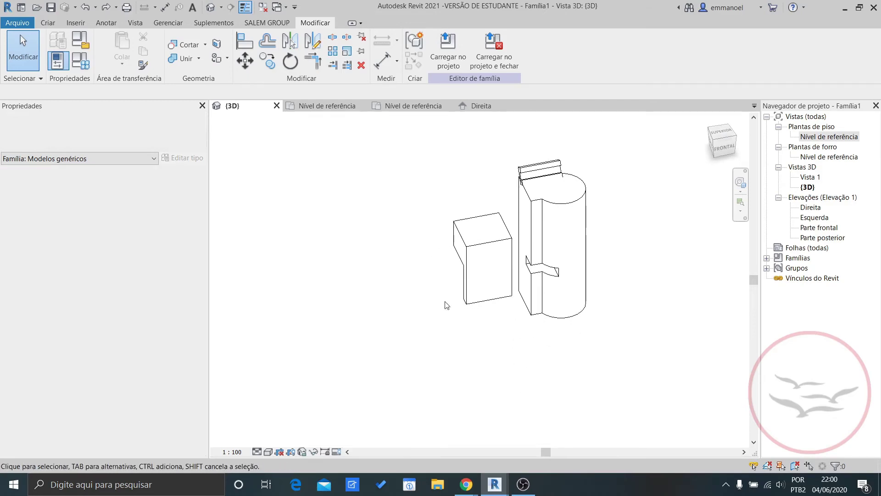
Create a 250-deep solid extrusion from a rectangle of about 1000 by 1700 in the empty area in front of the square extrusion.
click(46, 22)
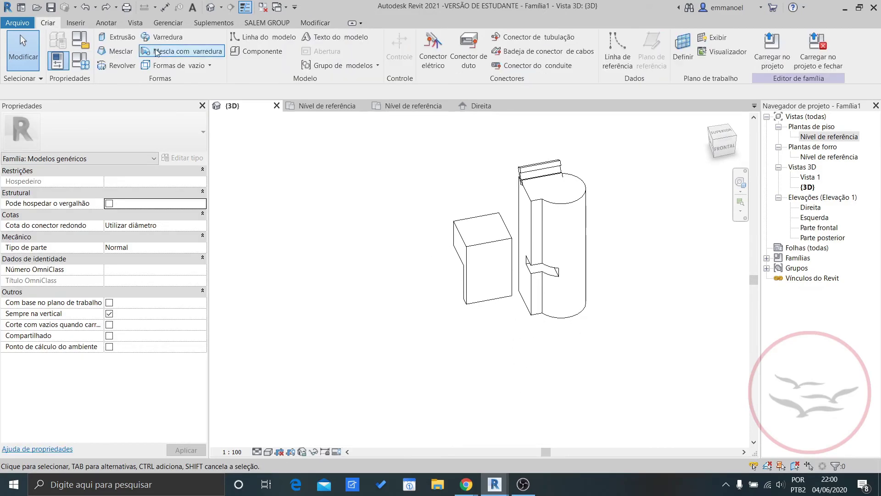
click(126, 39)
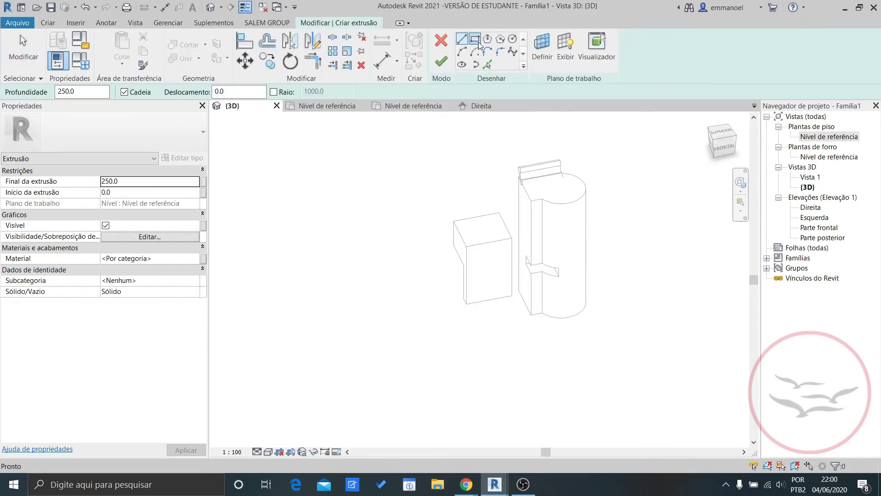
click(409, 355)
click(470, 390)
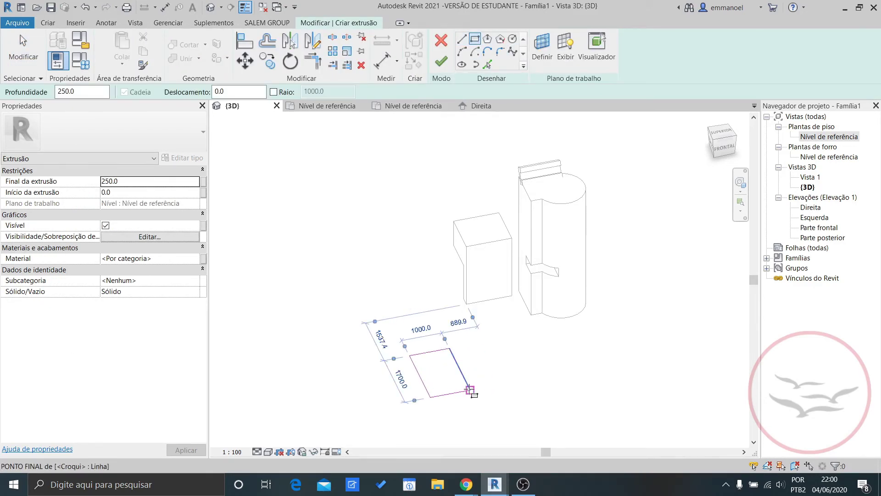
click(441, 62)
scroll(504, 394, up, 3)
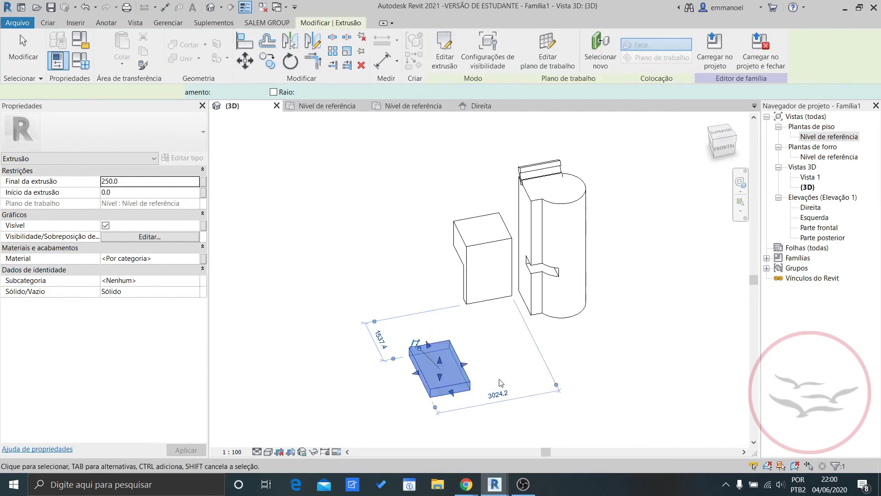
click(507, 370)
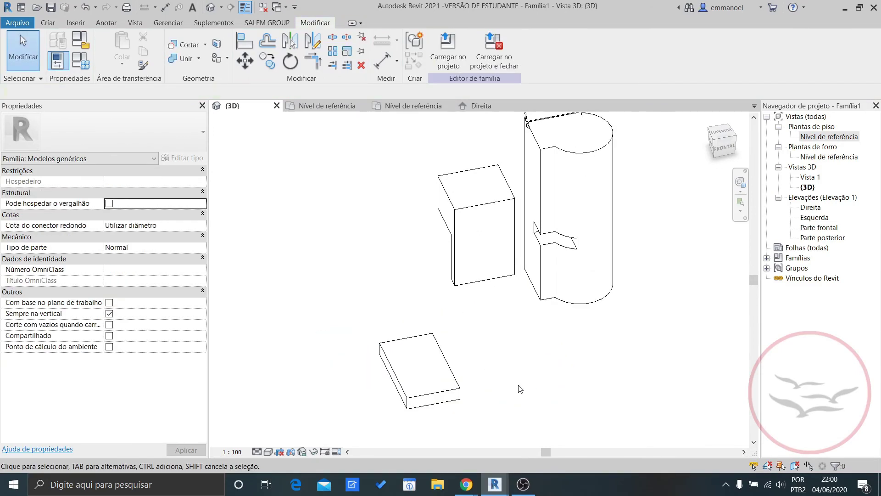
Set the Sólido/Vazio property of the new flat rectangular extrusion to Vazia.
click(450, 377)
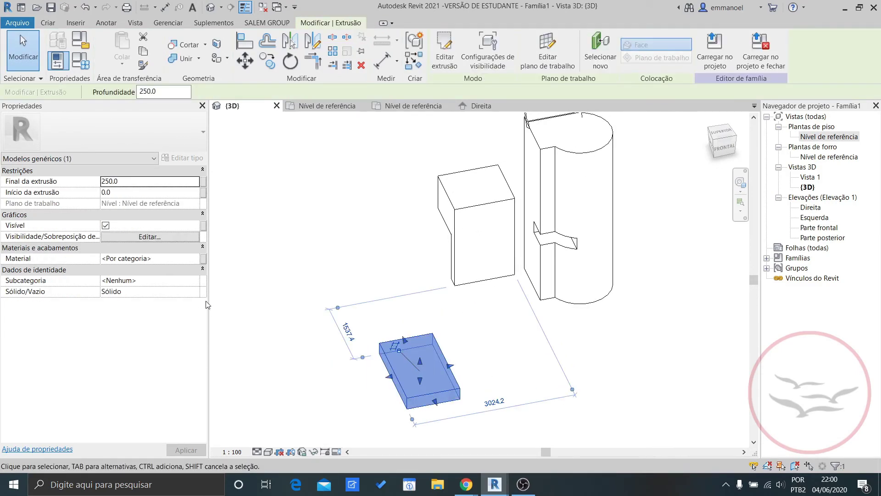
click(152, 293)
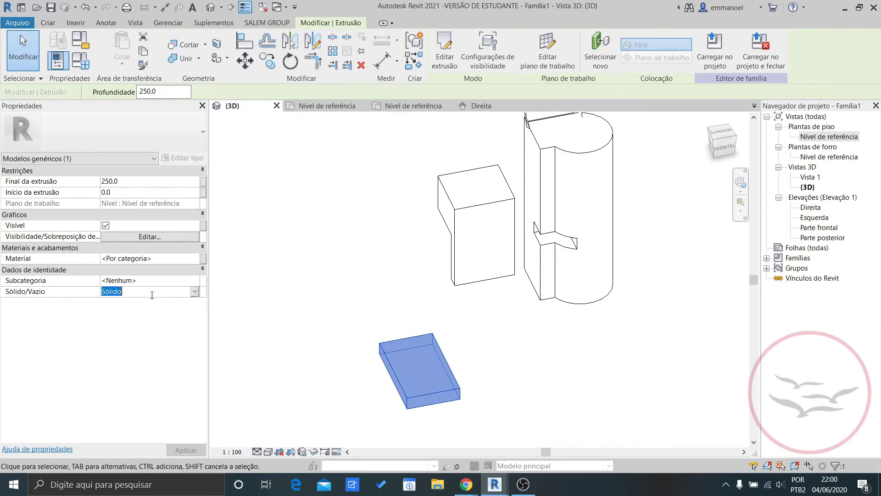
click(195, 292)
click(162, 312)
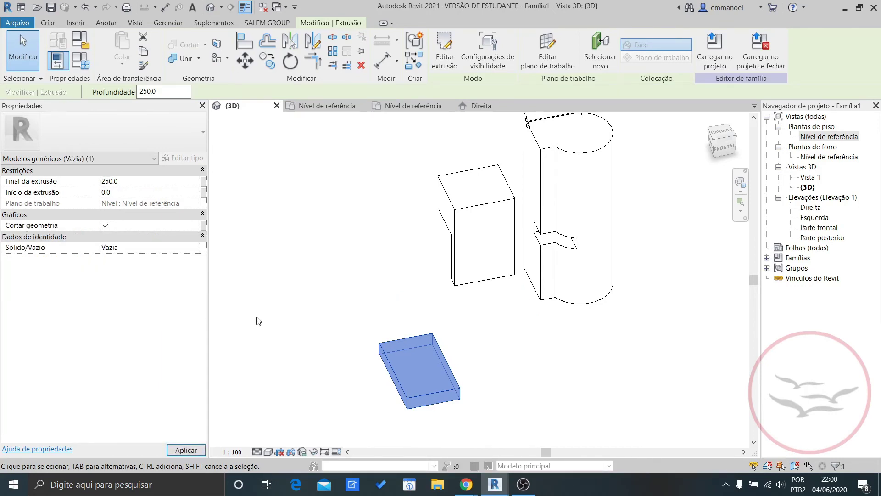
click(313, 327)
scroll(311, 323, down, 1)
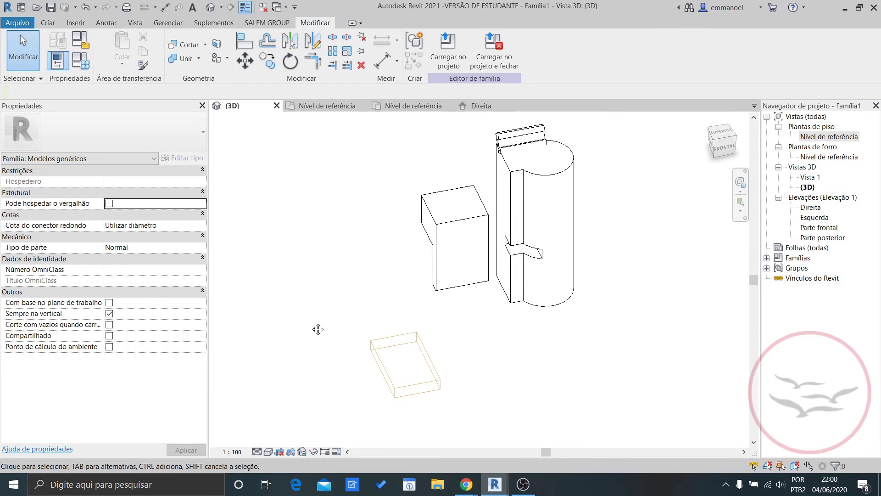
Change the flat rectangular extrusion back to a solid by setting its Sólido/Vazio property to Sólido.
middle_drag(312, 324, 303, 308)
click(391, 324)
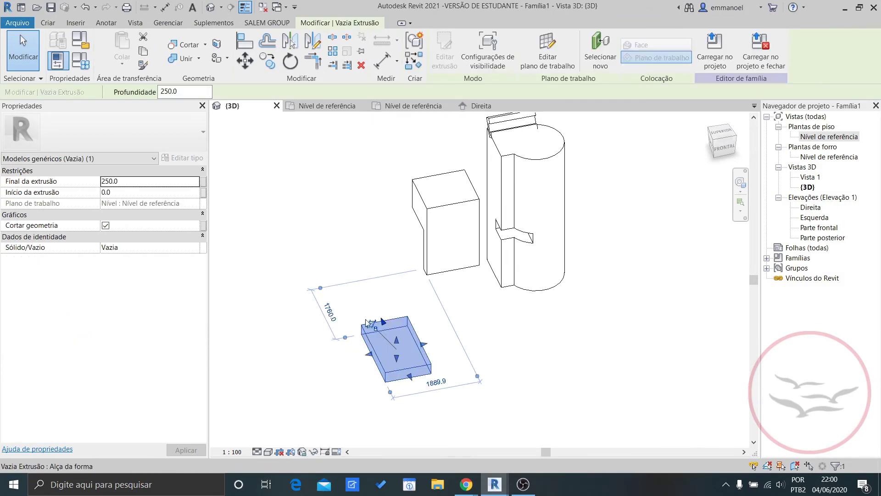
click(197, 248)
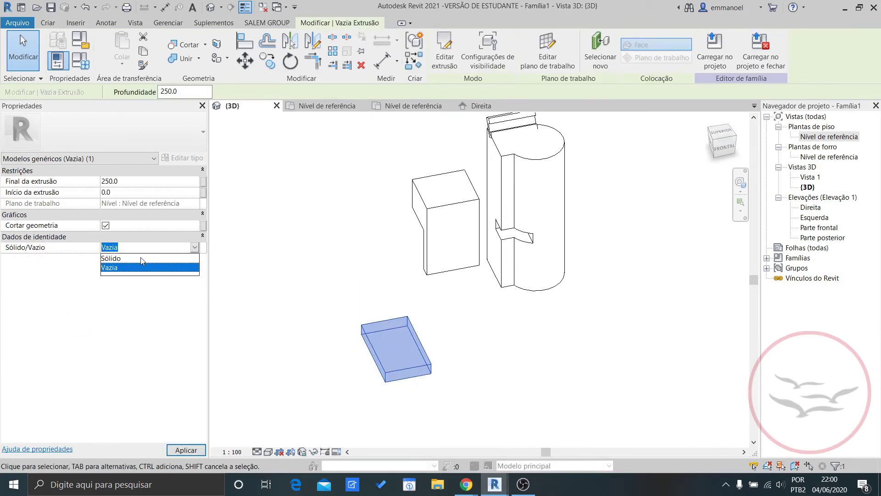
click(142, 259)
click(287, 285)
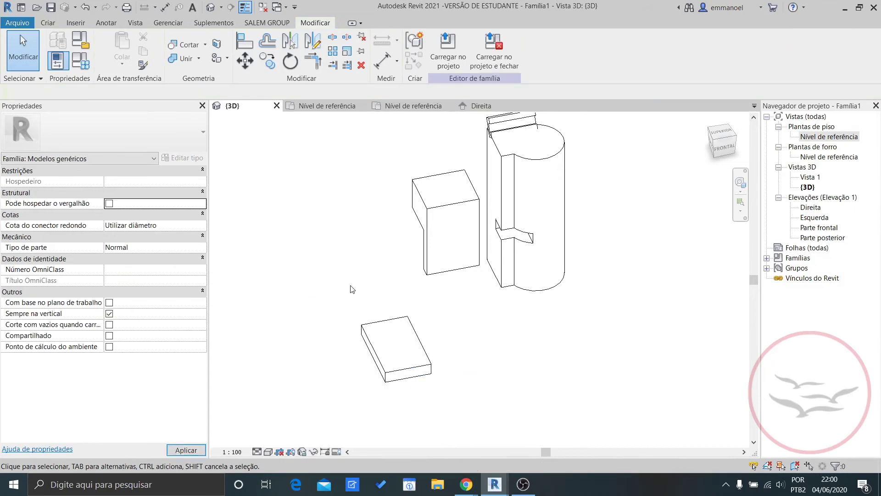
Release the square extrusion from the larger void's cut using Não-cortar geometria between the two forms.
shift+middle_drag(380, 303, 360, 358)
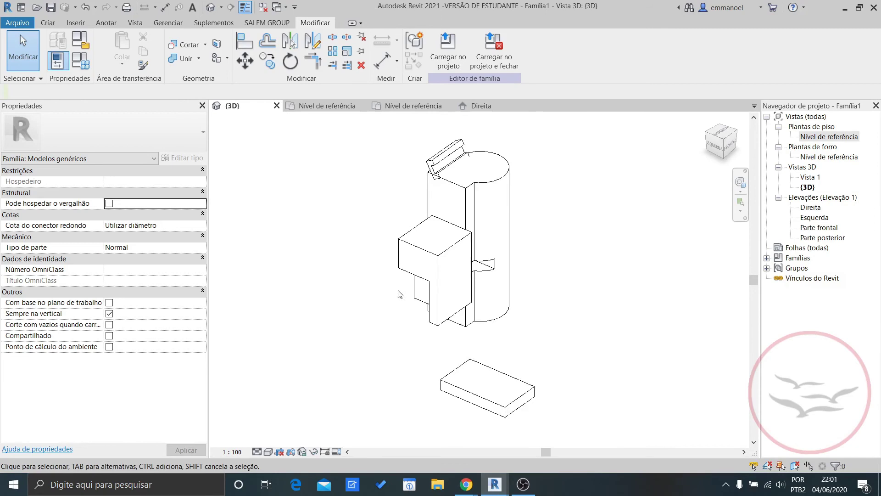
scroll(393, 294, up, 2)
click(439, 253)
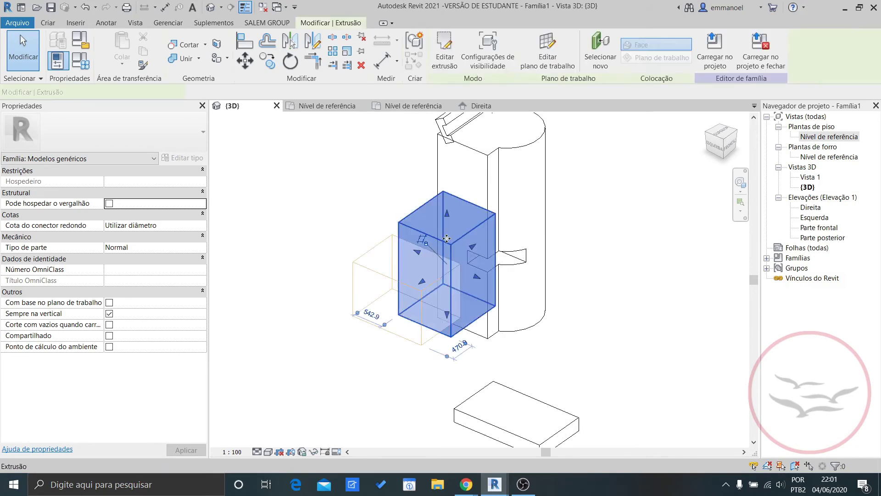
click(396, 285)
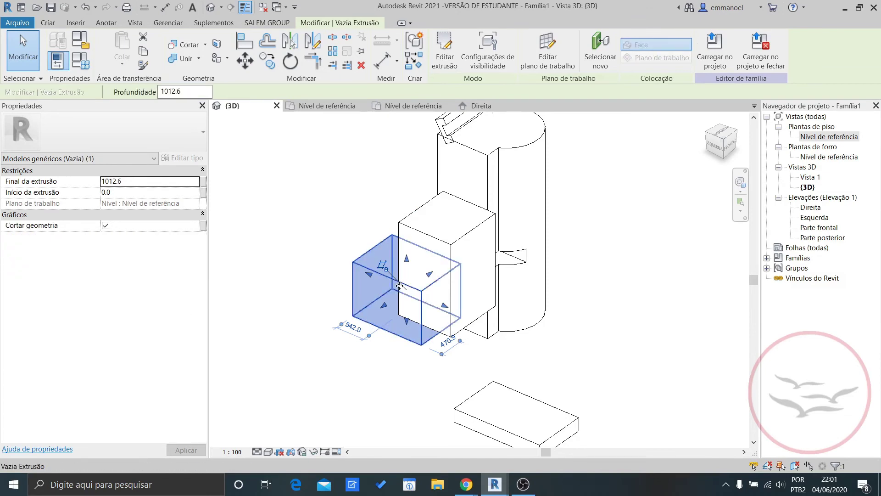
click(205, 44)
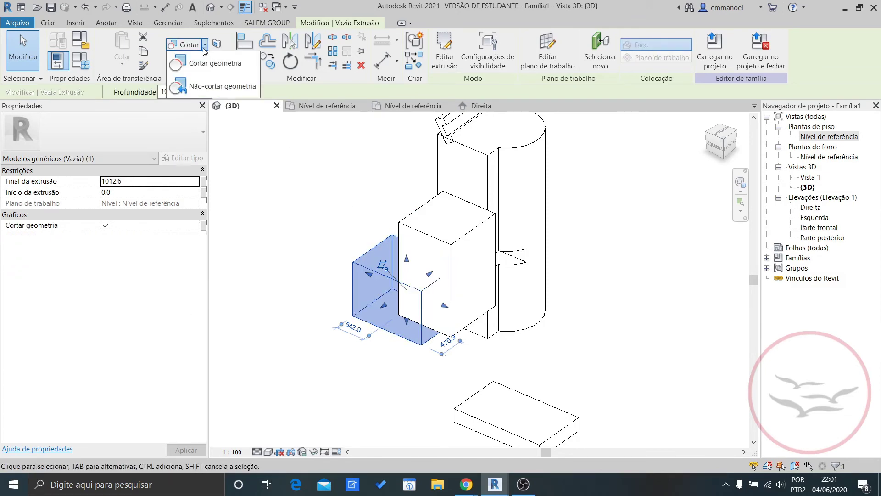
click(220, 86)
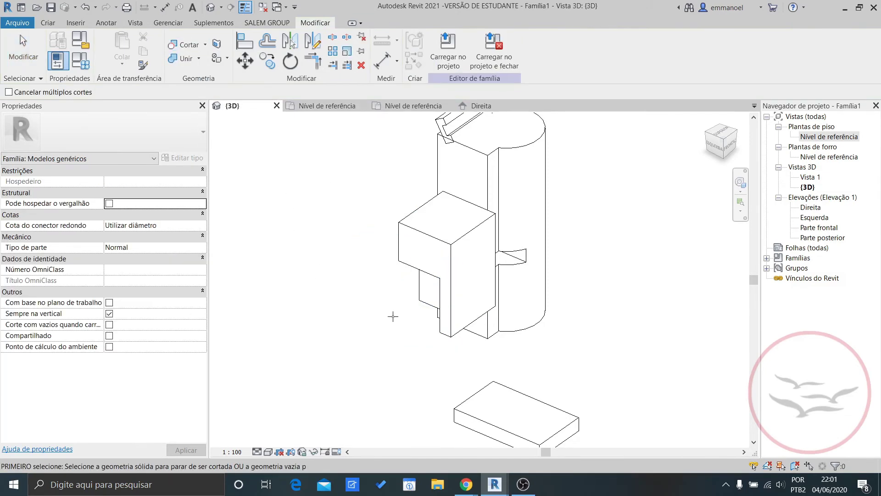
click(424, 276)
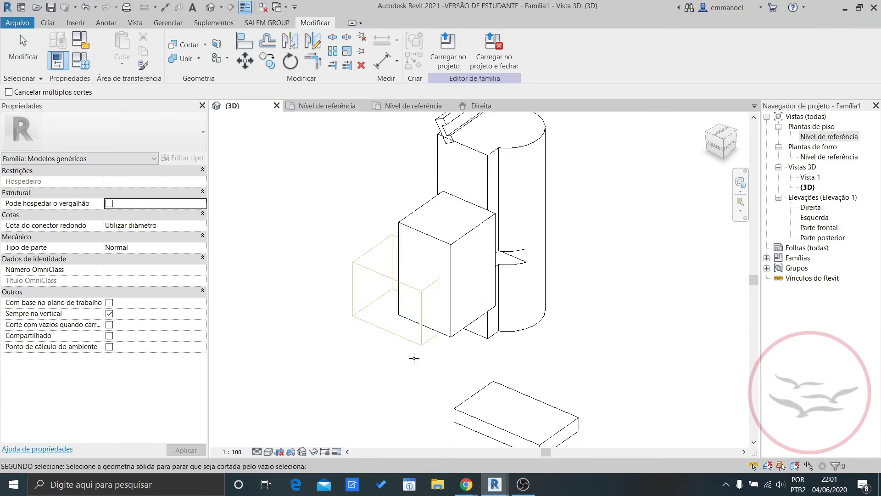
click(454, 333)
click(454, 333)
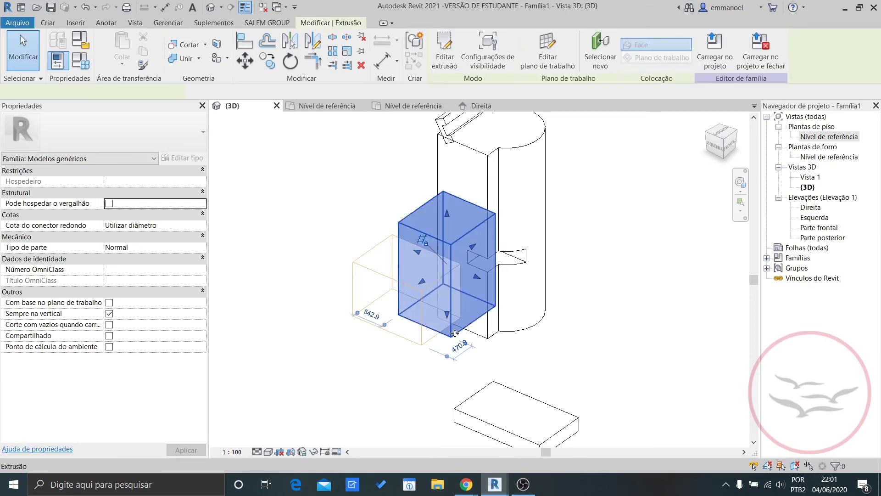
Set the Sólido/Vazio property of the square extrusion to Vazia.
click(196, 294)
click(202, 292)
click(125, 314)
click(381, 381)
Convert both overlapping void boxes beside the cylinder to solids by setting their shared Sólido/Vazio property to Sólido.
shift+middle_drag(383, 380, 428, 357)
mouse_move(338, 359)
shift+middle_down()
mouse_move(338, 383)
mouse_move(338, 346)
shift+middle_up()
drag(292, 342, 283, 333)
click(197, 251)
click(194, 247)
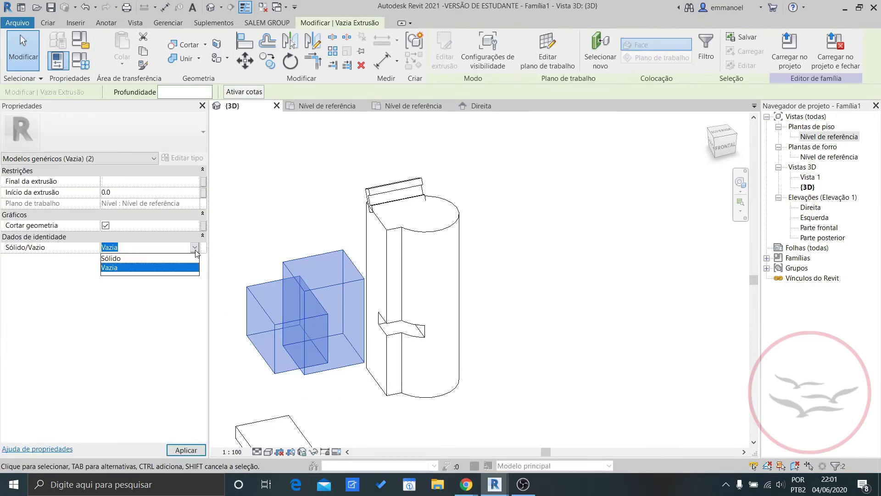
click(189, 258)
scroll(343, 403, down, 4)
middle_drag(347, 403, 467, 367)
scroll(376, 374, up, 1)
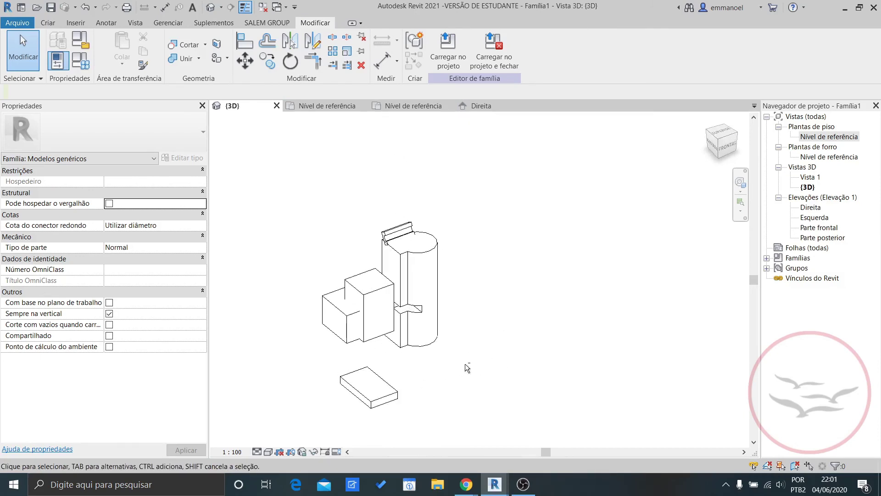
scroll(453, 375, down, 1)
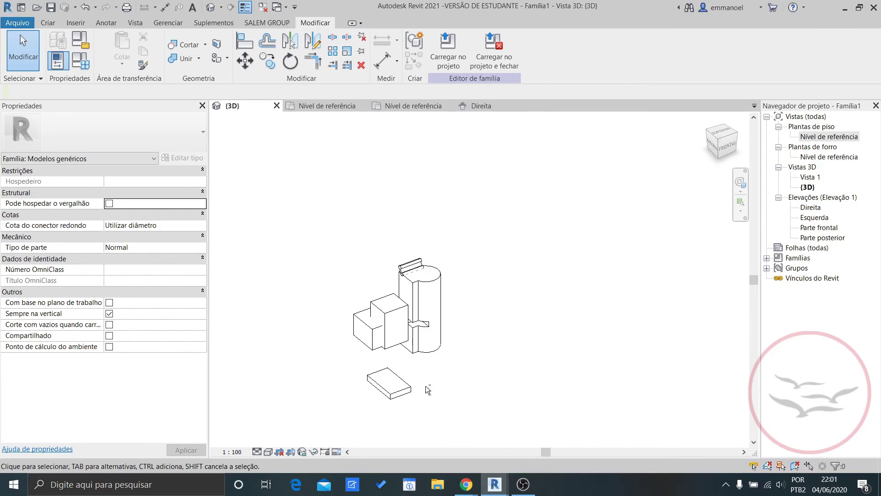
shift+middle_drag(481, 399, 409, 367)
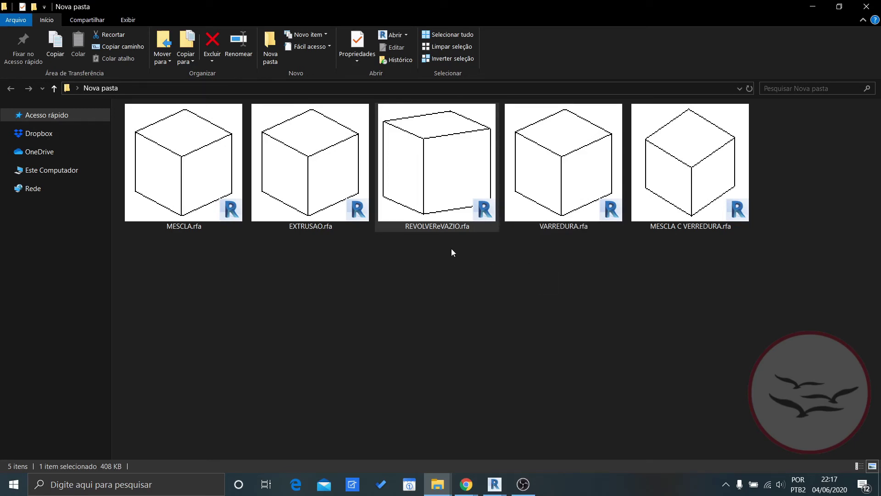
In File Explorer, show the Nova pasta family files as a detailed list and check the size of REVOLVEReVAZIO.rfa against the others.
double_click(442, 219)
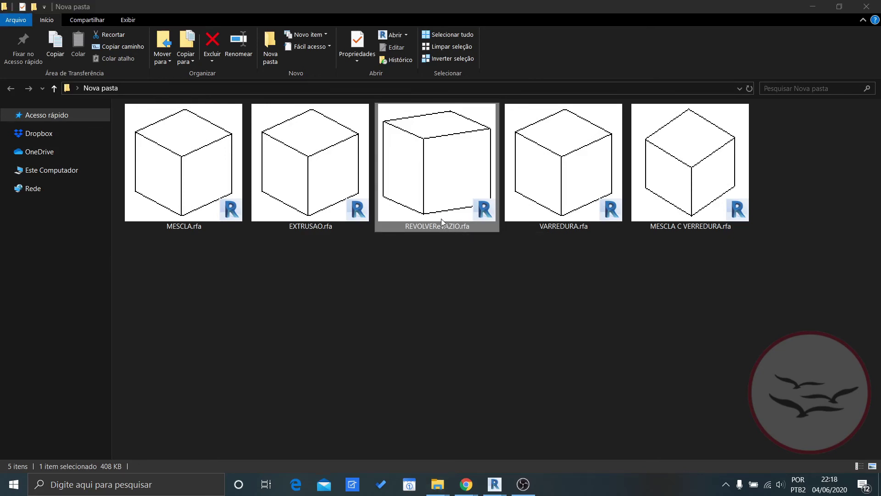
click(414, 255)
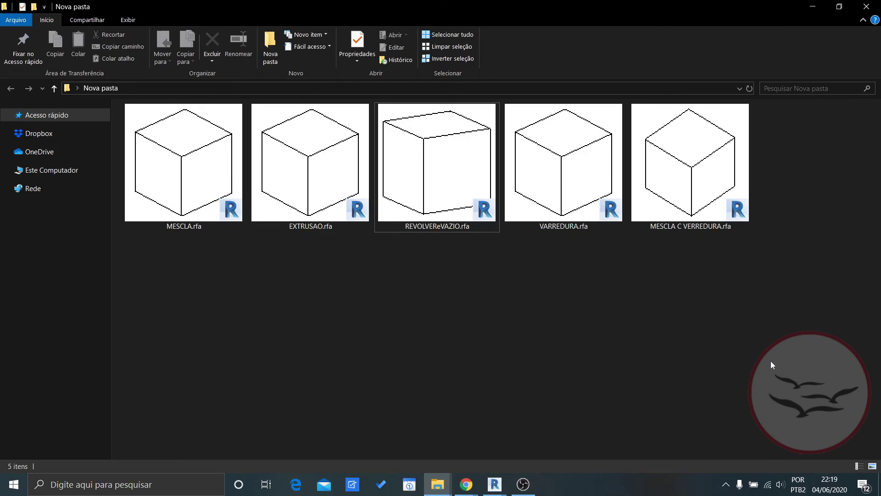
click(857, 466)
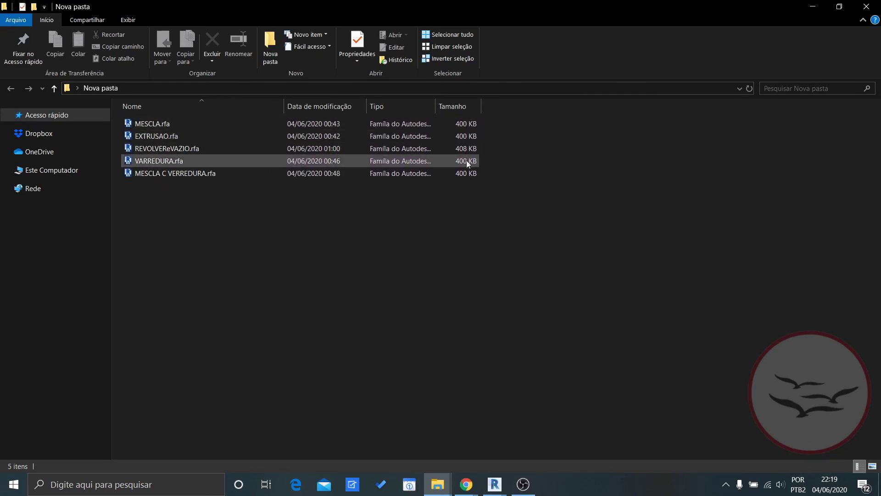
click(462, 148)
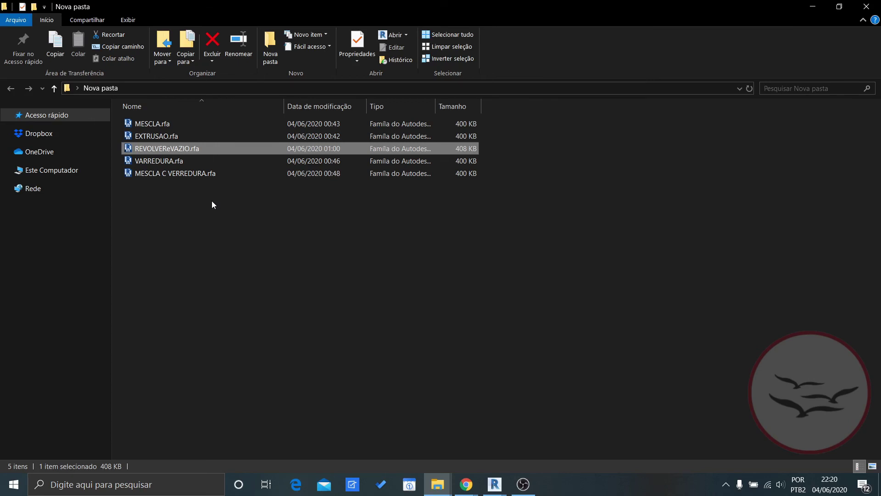
click(252, 213)
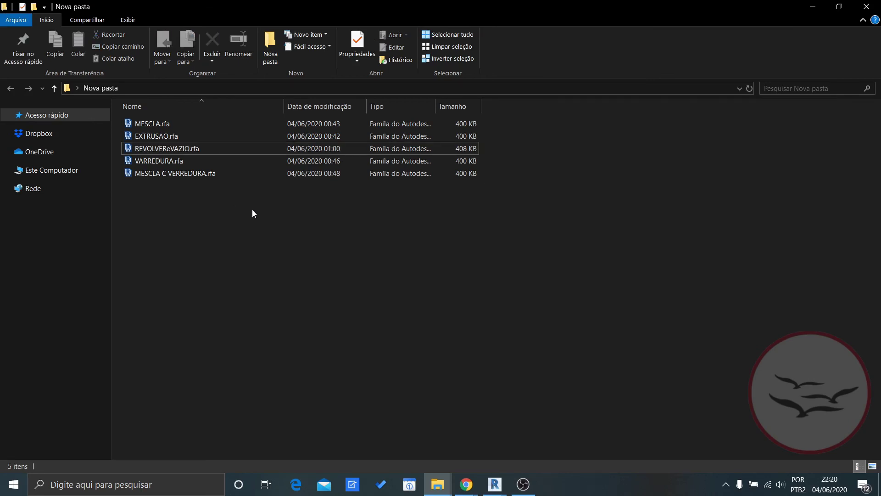